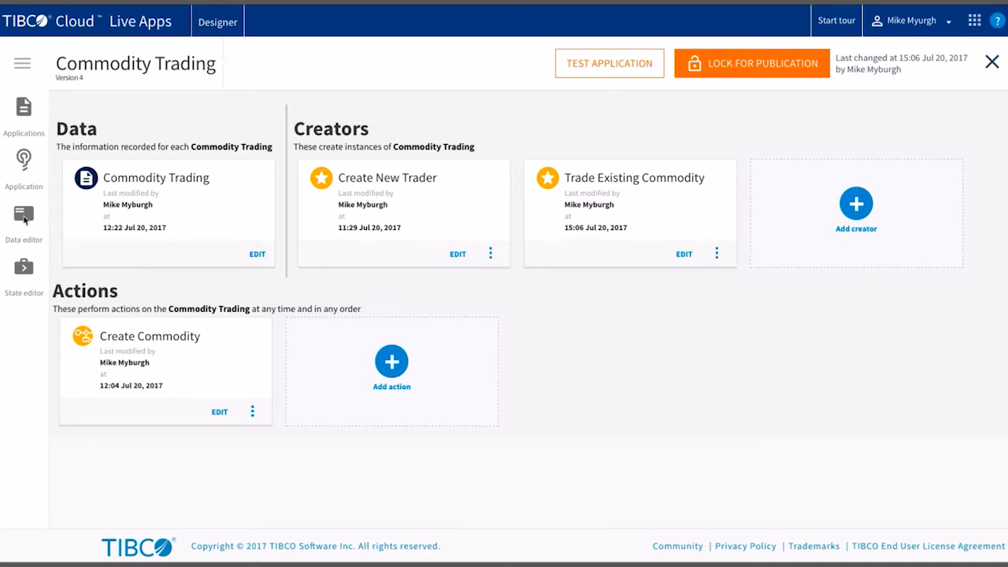
Step: Open the application's data model and examine the fields grouped in the Trader data type
click(24, 217)
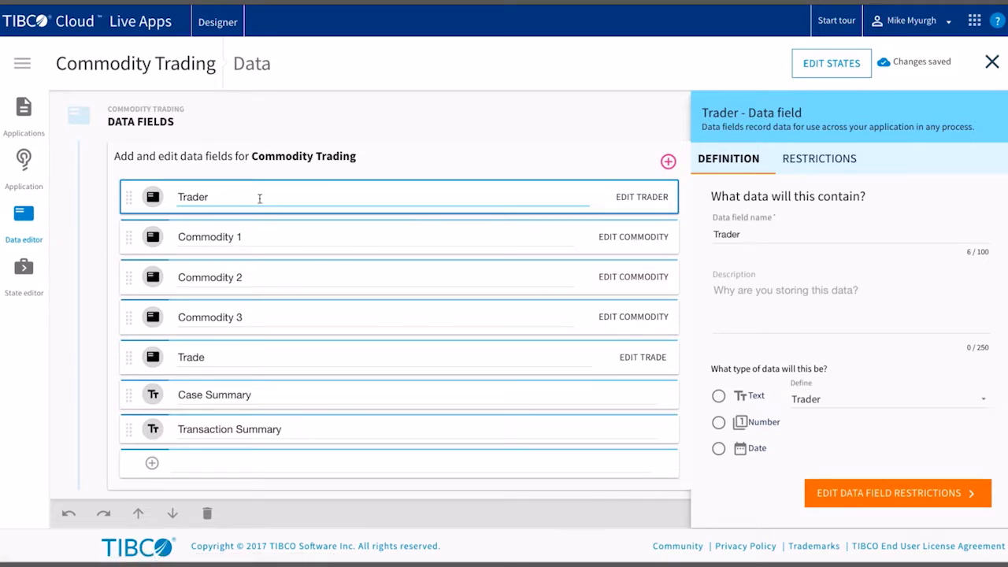
scroll(424, 319, down, 5)
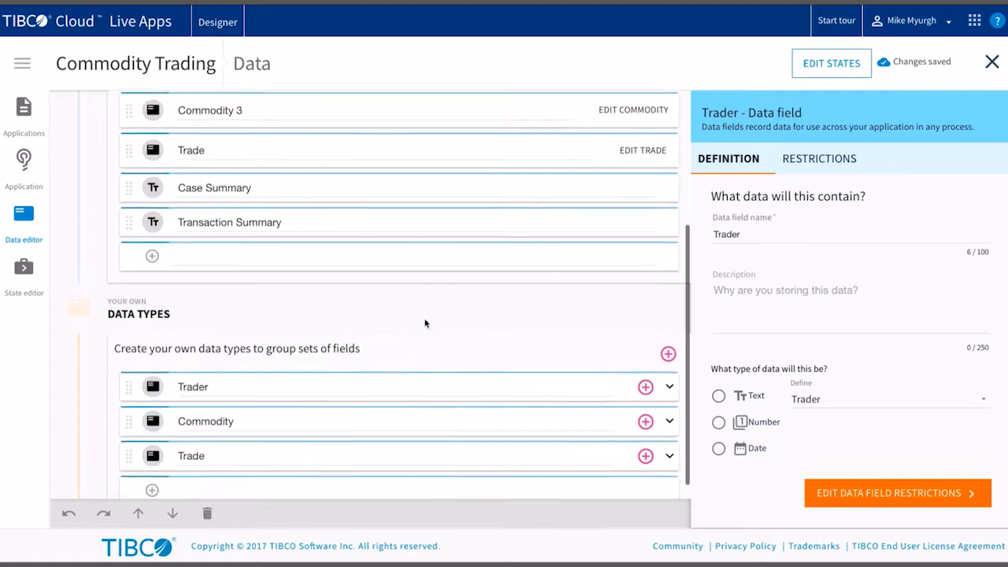
click(670, 369)
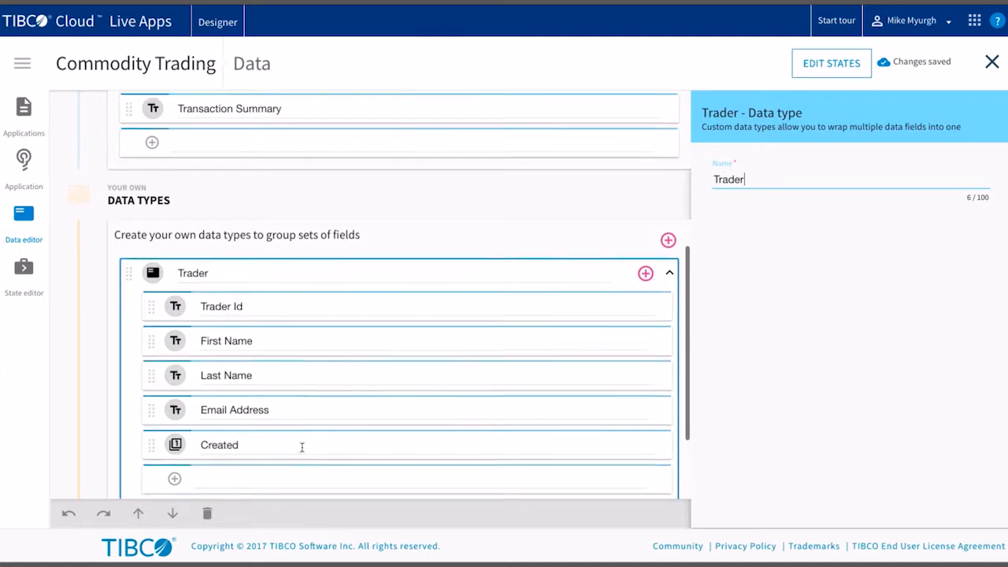
scroll(302, 446, up, 1)
click(670, 289)
scroll(414, 219, up, 5)
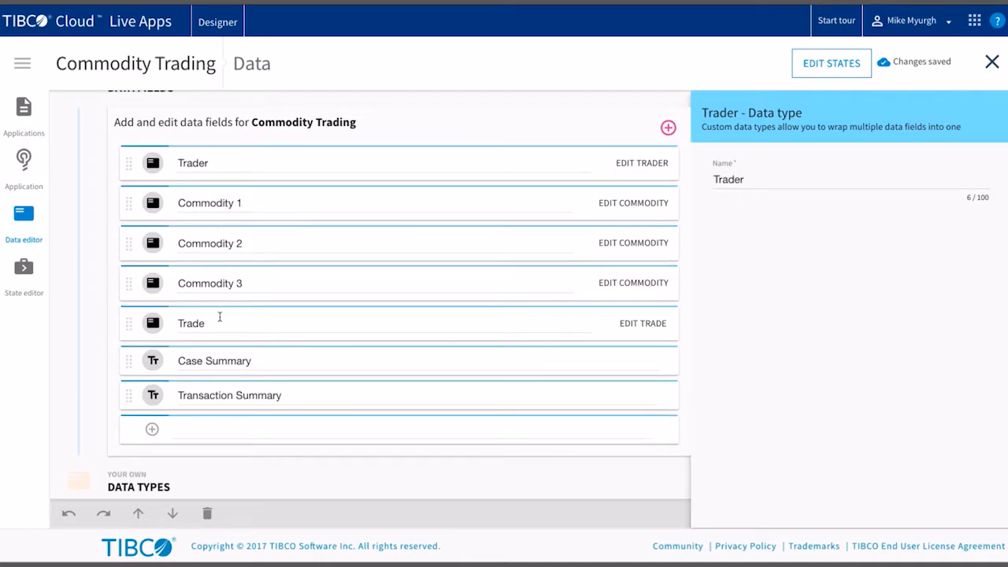
Step: Examine the fields of the Commodity data type, then collapse it and return to the data fields list
scroll(285, 311, down, 5)
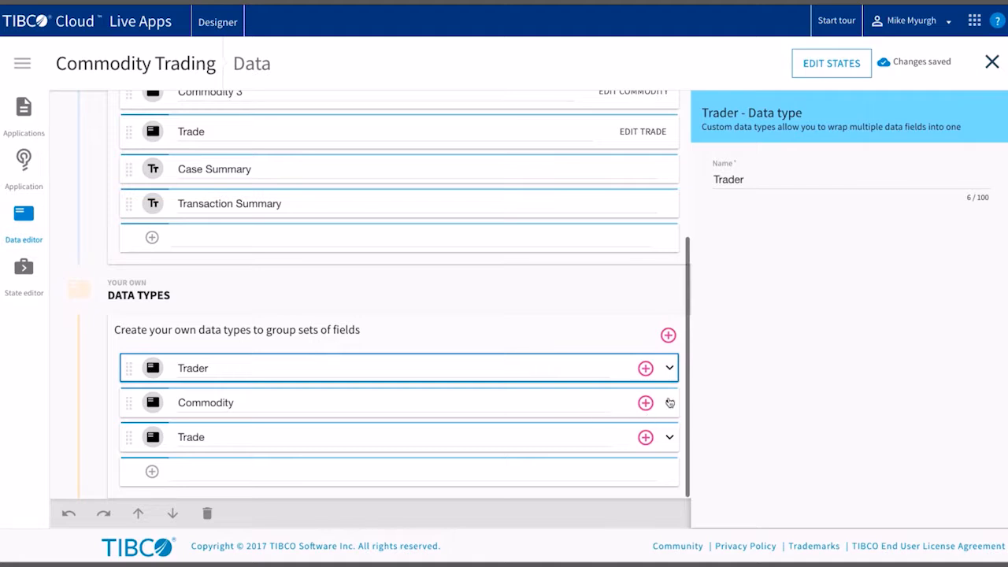
click(669, 399)
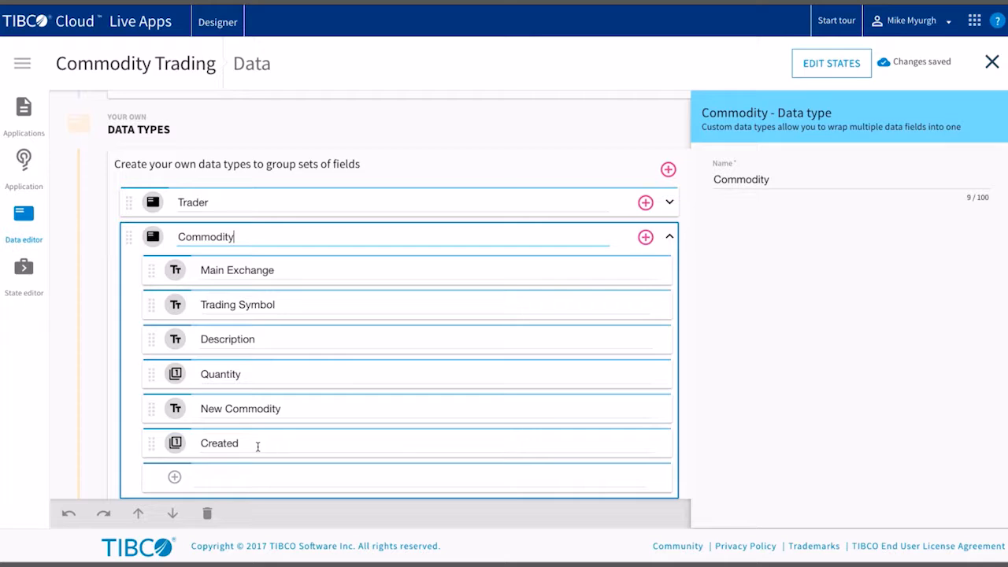
click(669, 236)
scroll(343, 265, up, 1)
scroll(343, 264, up, 1)
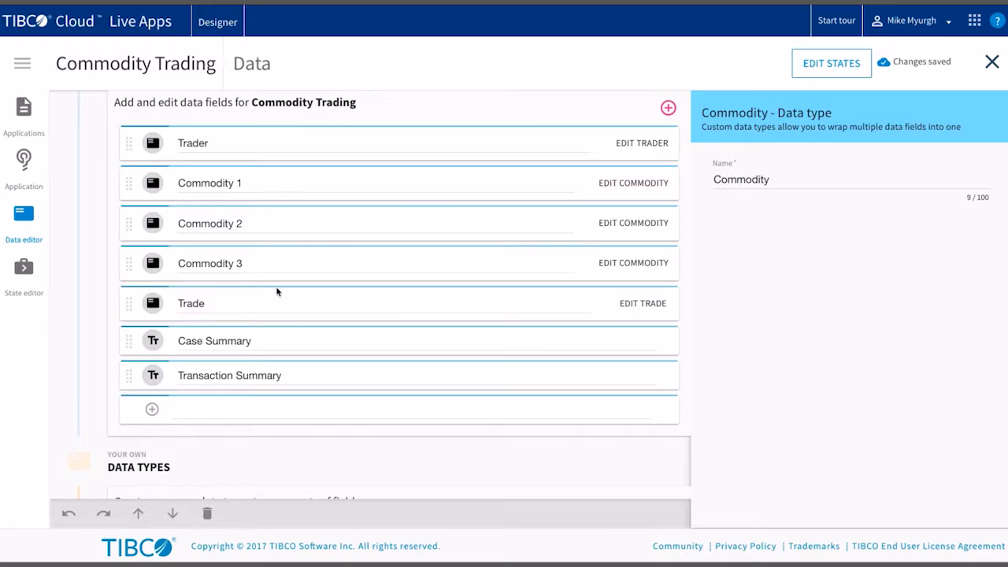
Step: Review the definition of the Trade data field, including its data type and list settings
scroll(277, 290, down, 1)
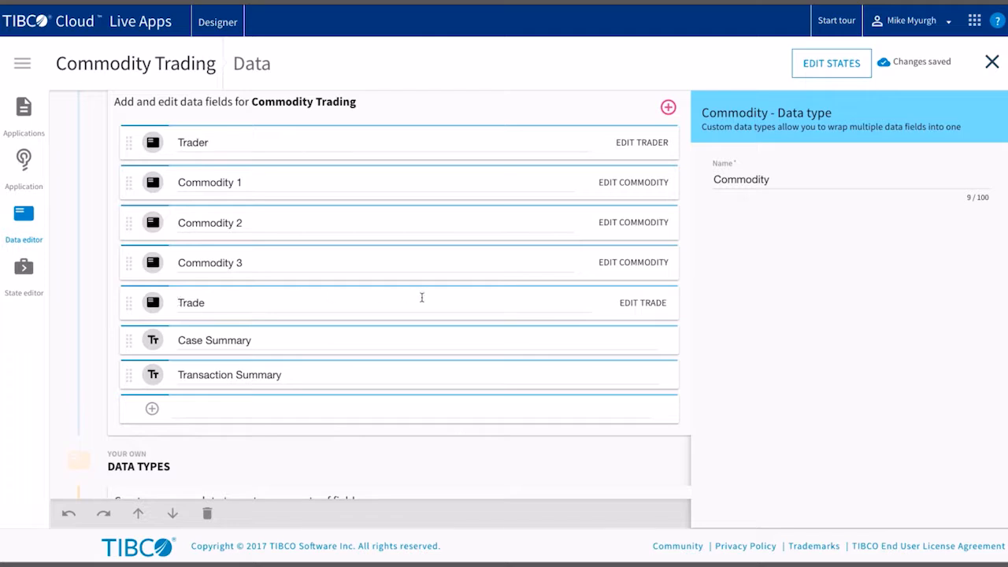
click(383, 304)
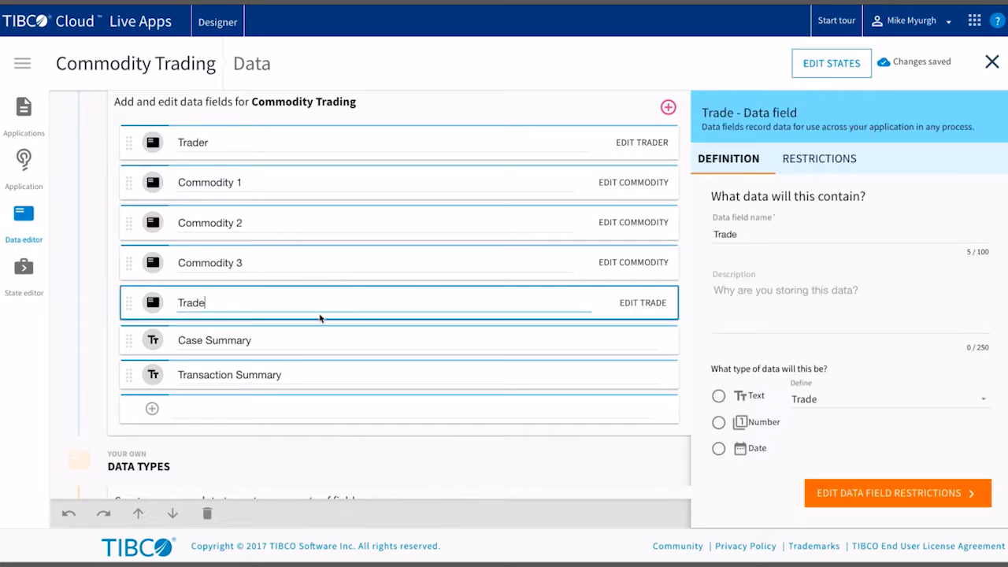
scroll(838, 400, down, 2)
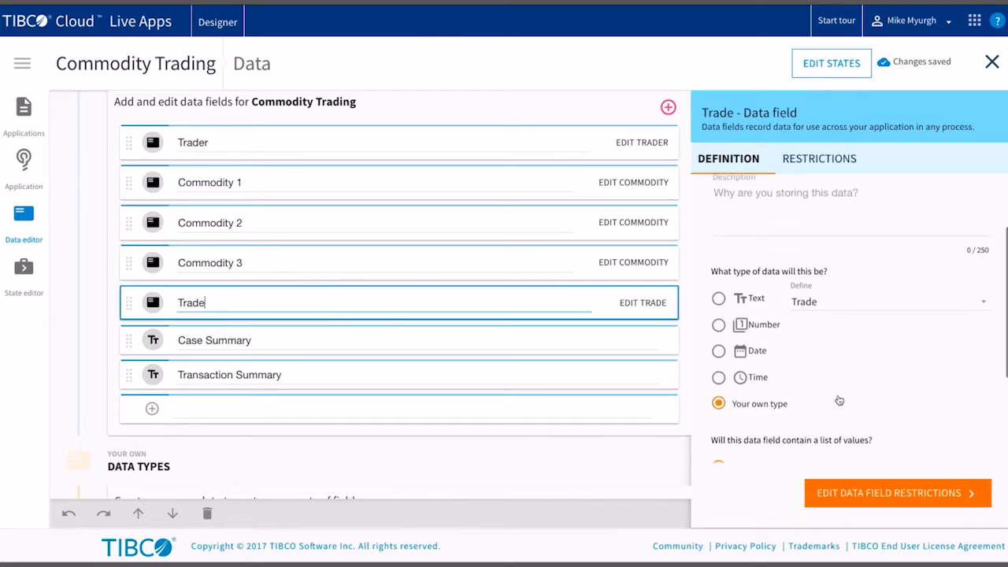
scroll(788, 425, down, 2)
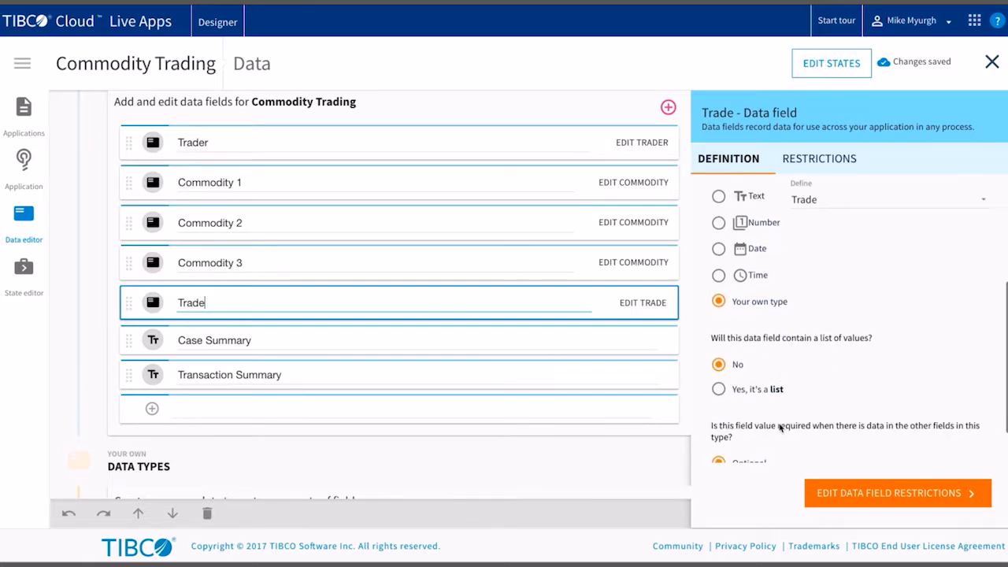
scroll(623, 410, down, 4)
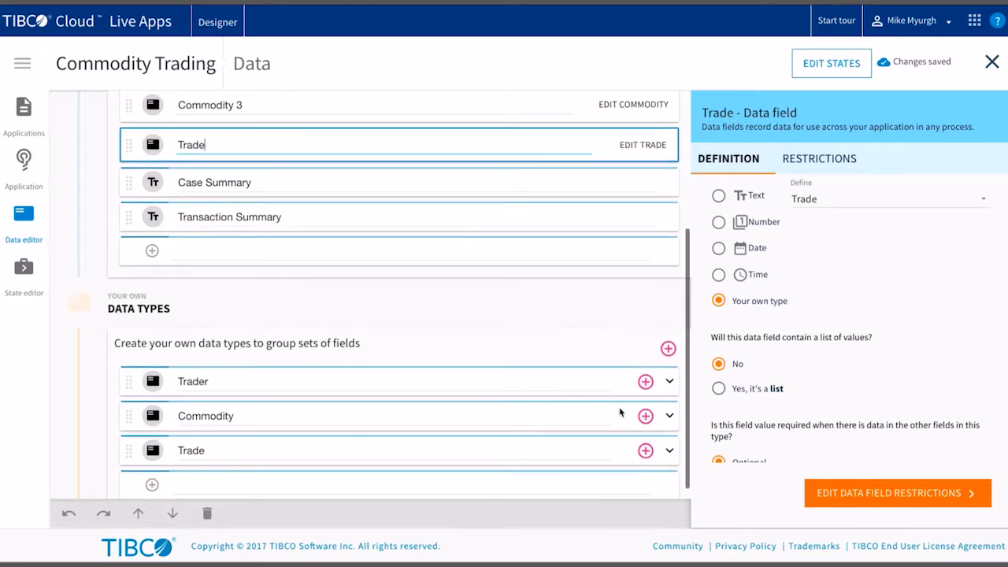
Step: Examine the fields of the Trade data type, then collapse it and return to the data fields list
click(671, 438)
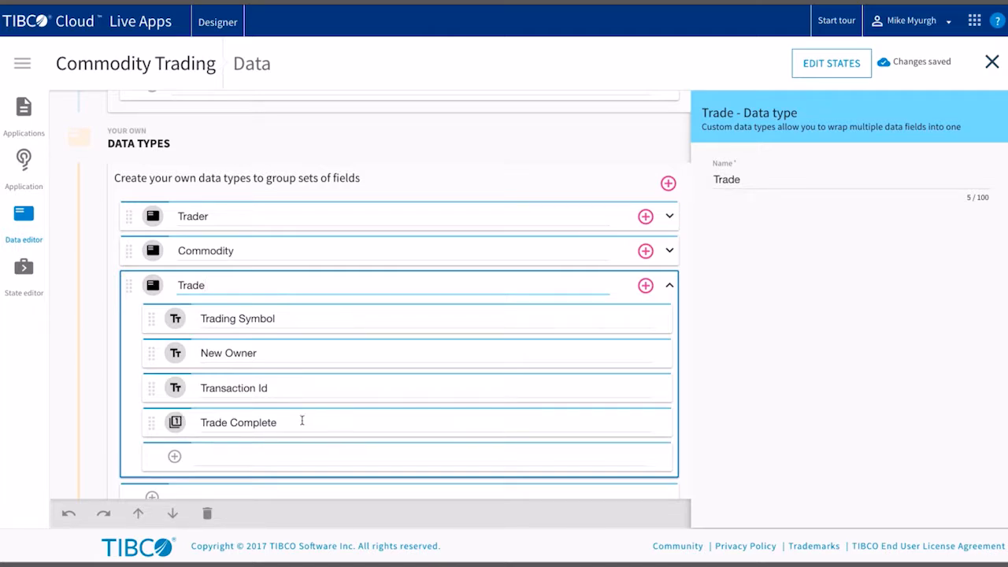
click(669, 288)
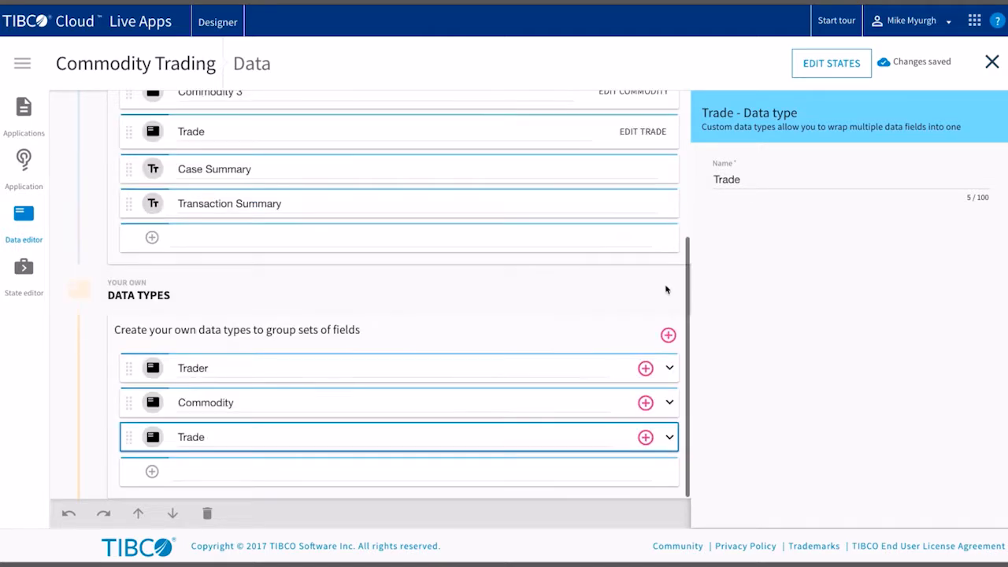
scroll(472, 306, up, 3)
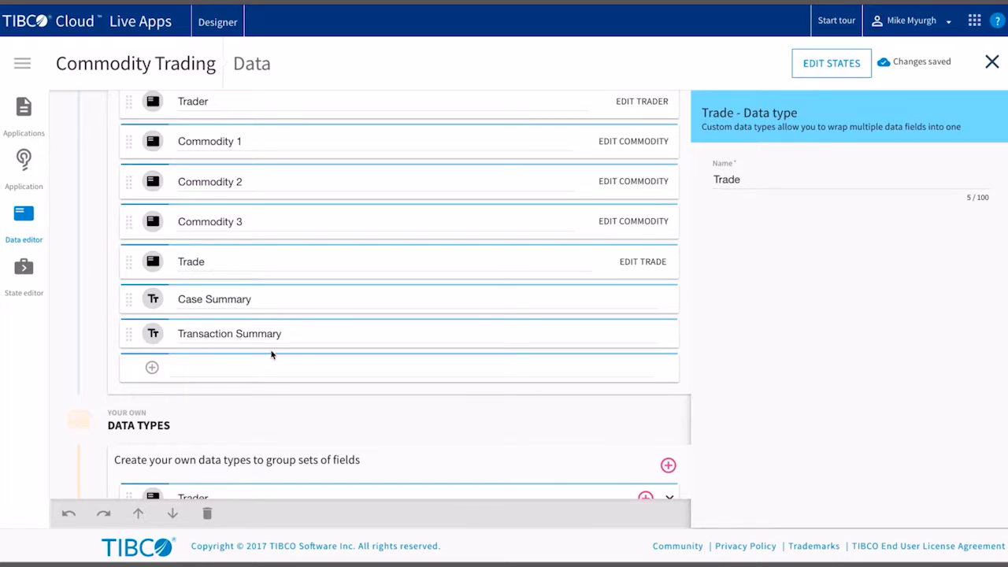
scroll(378, 340, up, 2)
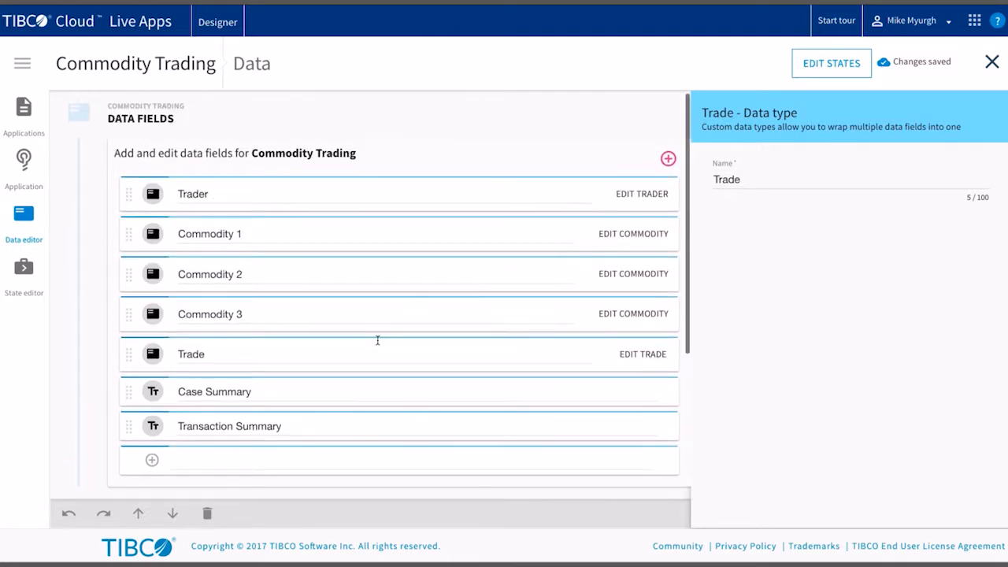
scroll(378, 340, up, 1)
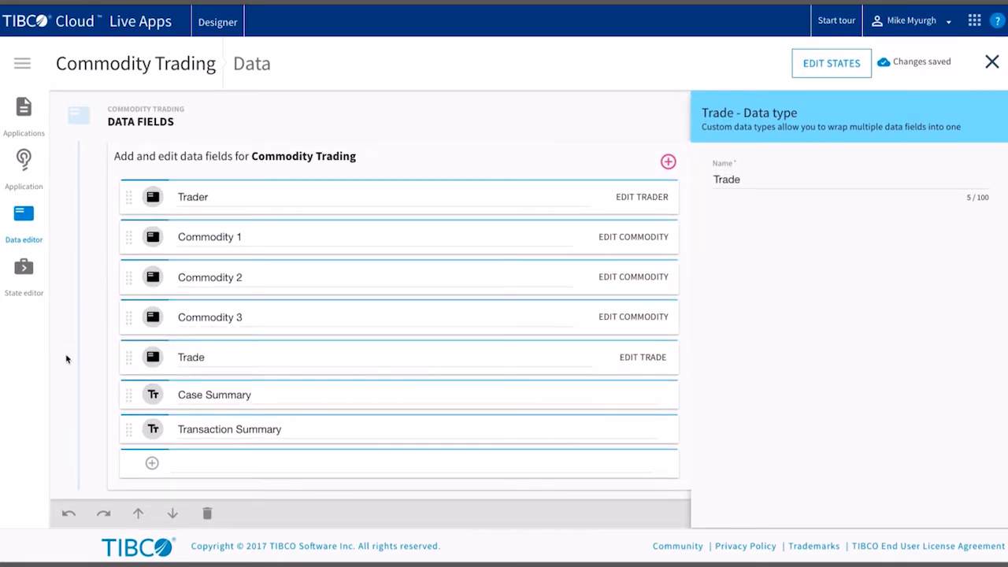
Step: Review the states and phases defined for Commodity Trading, then return to the application overview
click(25, 172)
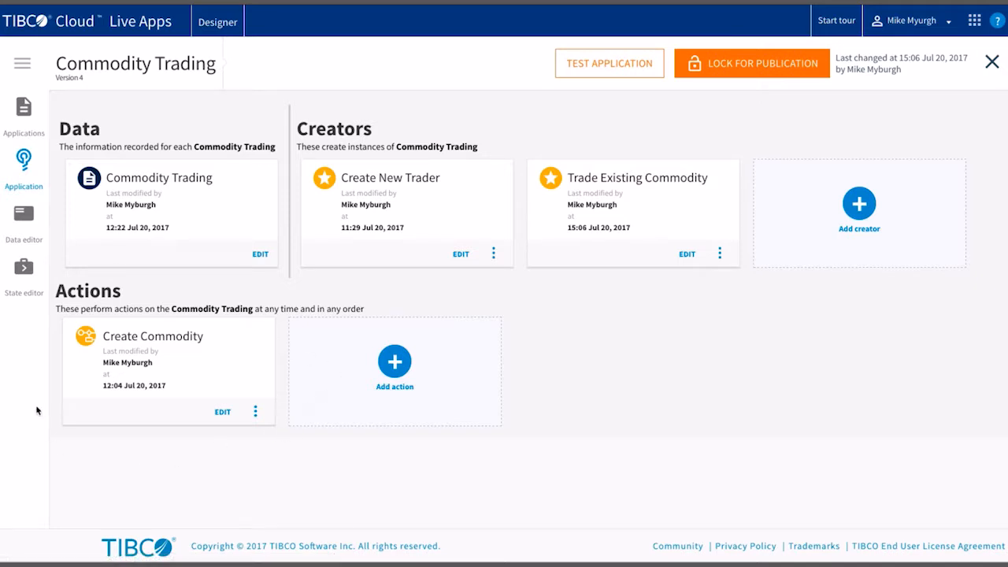
click(24, 270)
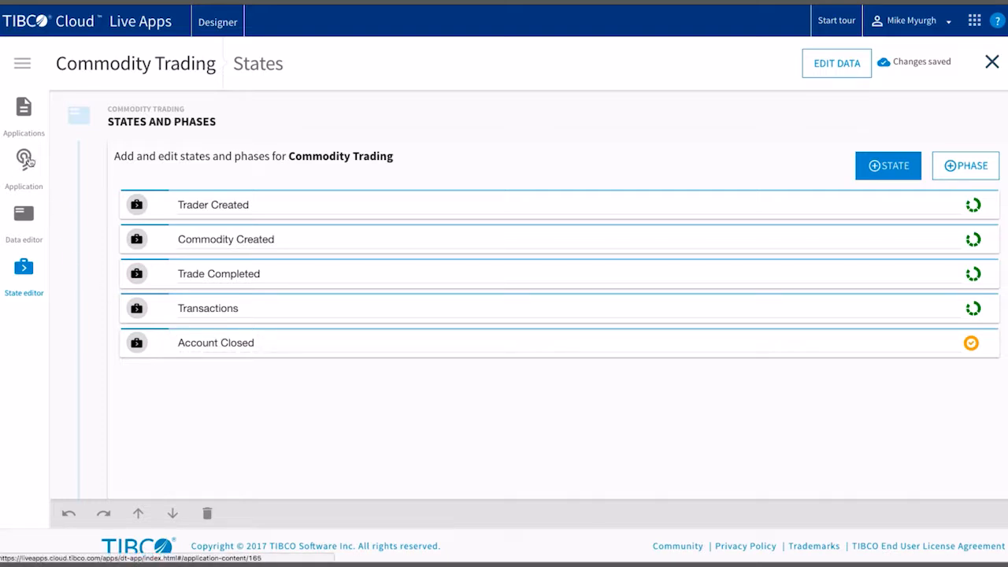
click(29, 161)
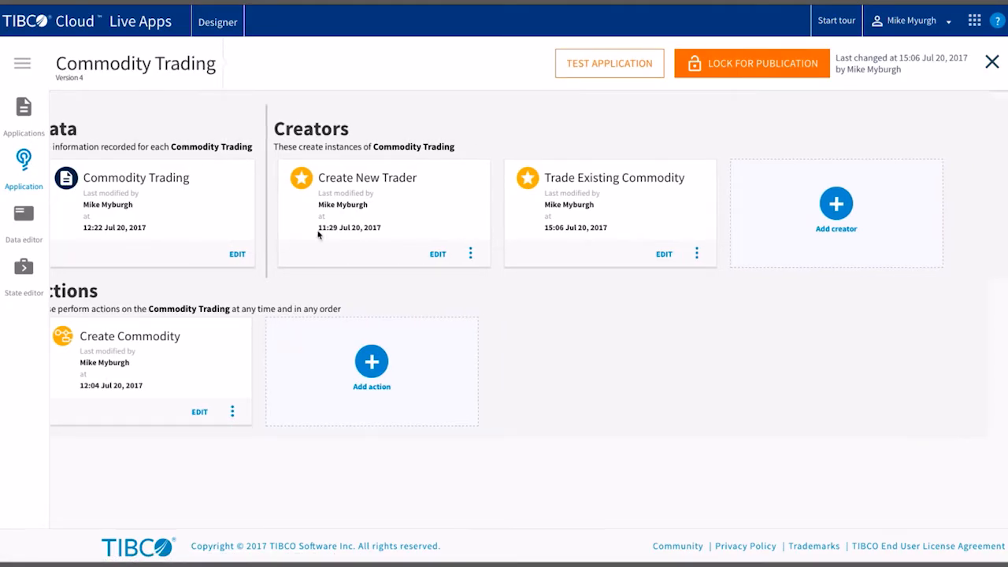
Step: Open the Create New Trader process and review the Enter Trader Data task's data fields, recipients and exit state
click(438, 254)
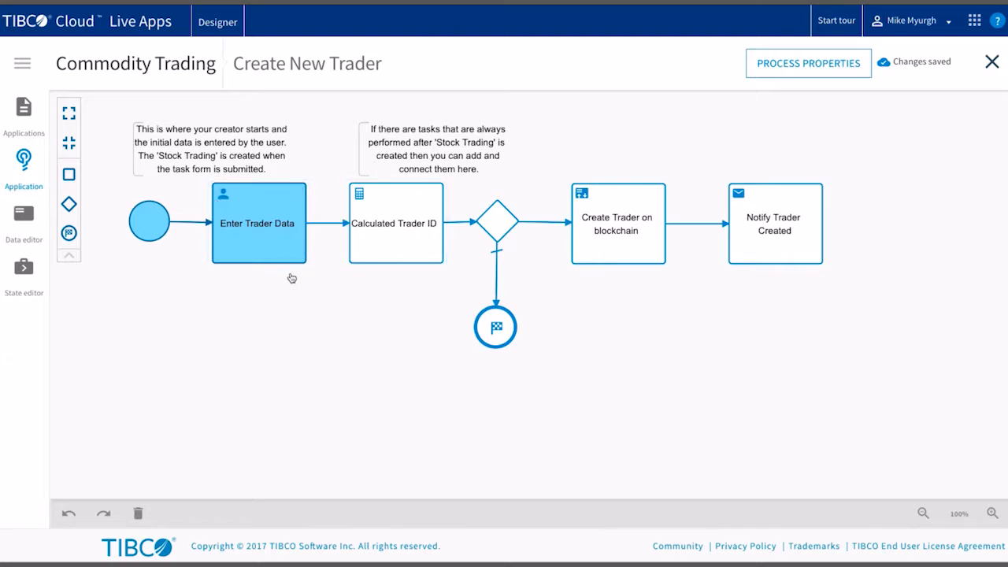
click(279, 250)
click(320, 206)
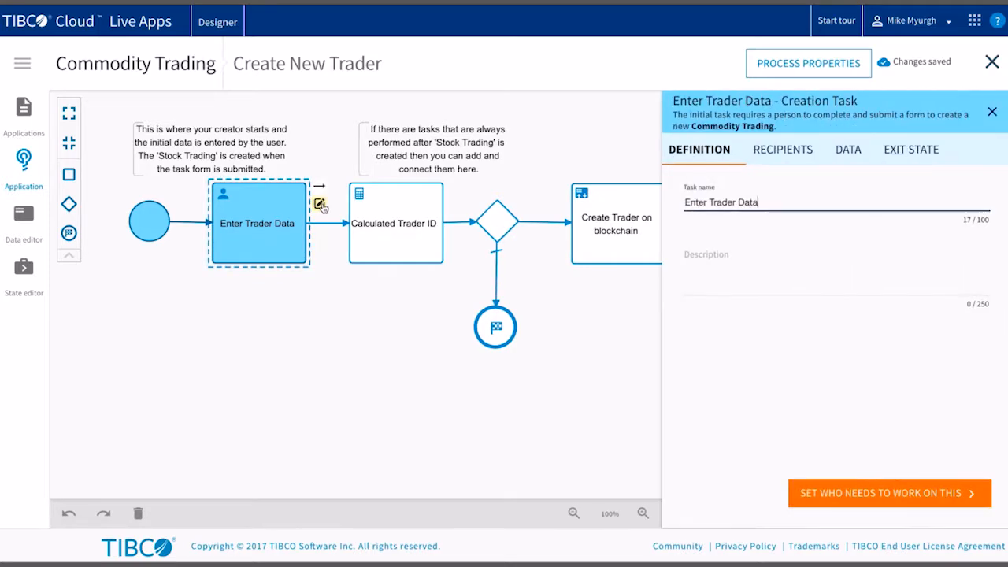
click(842, 155)
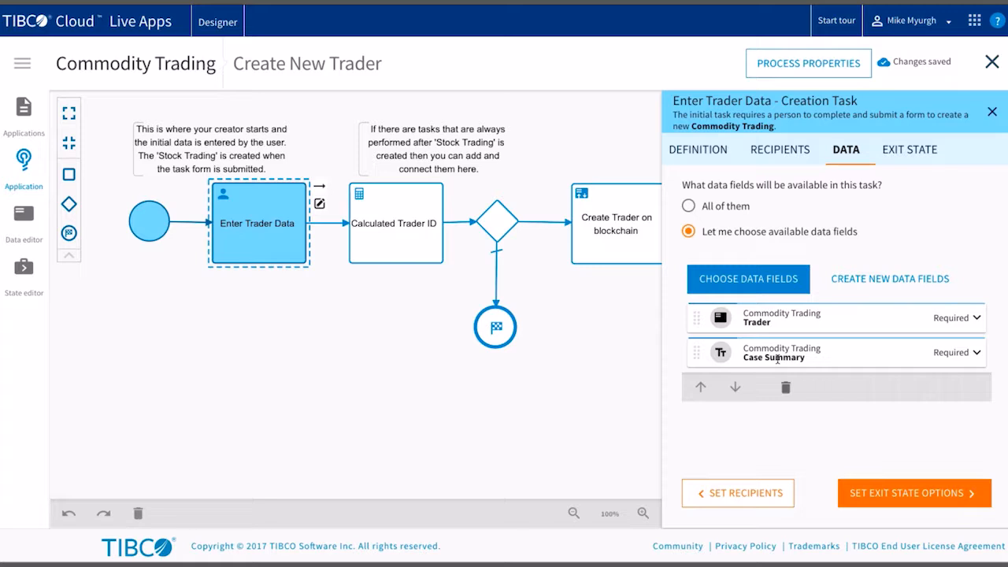
click(779, 150)
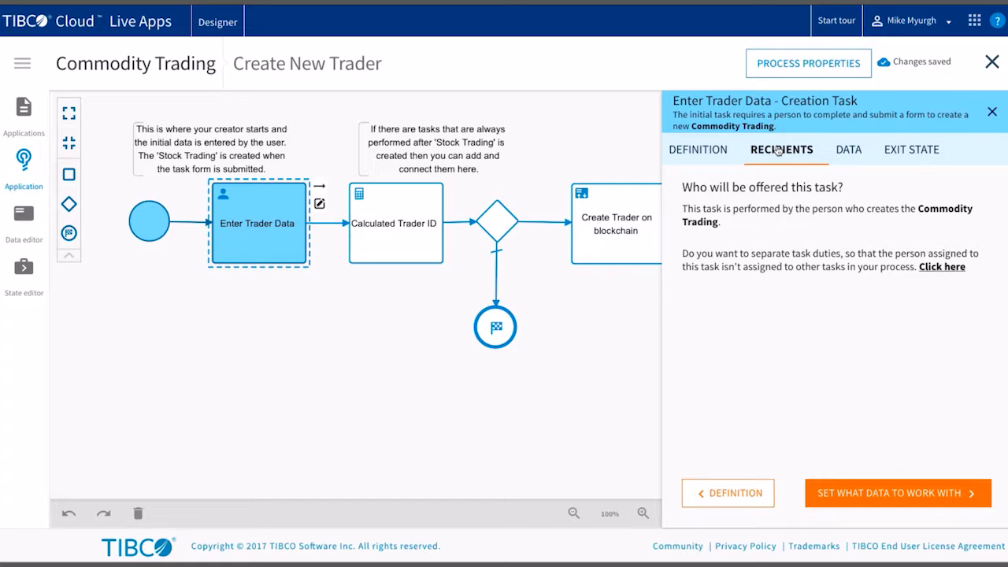
click(916, 151)
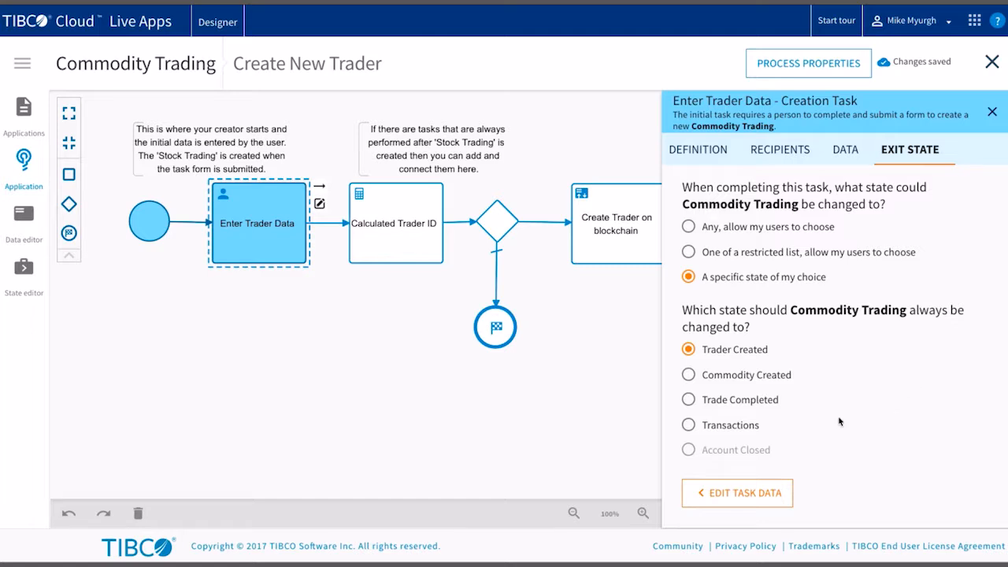
Step: Review the Calculated Trader ID task's calculation and the condition on the flow from the gateway to Create Trader on blockchain
click(386, 212)
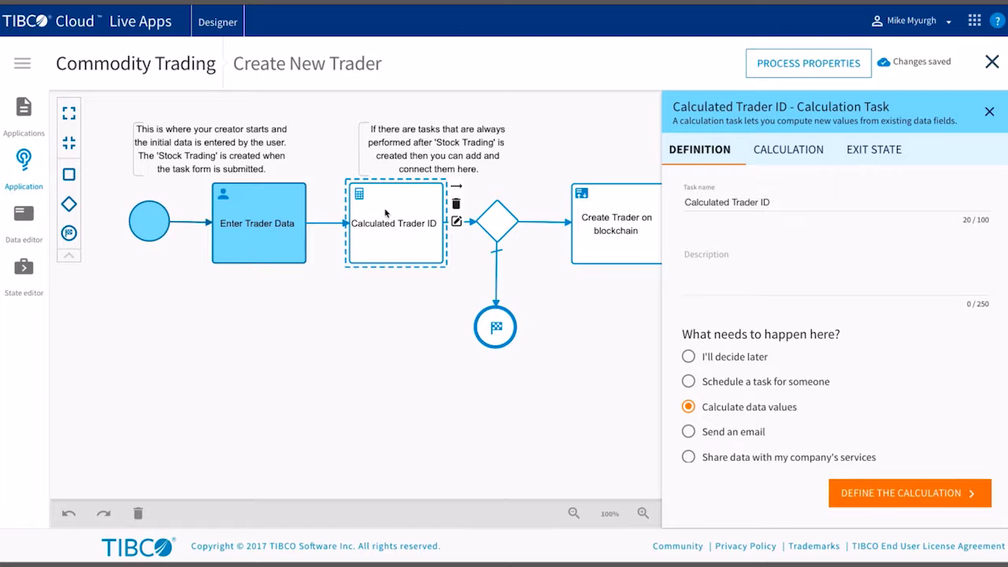
click(786, 149)
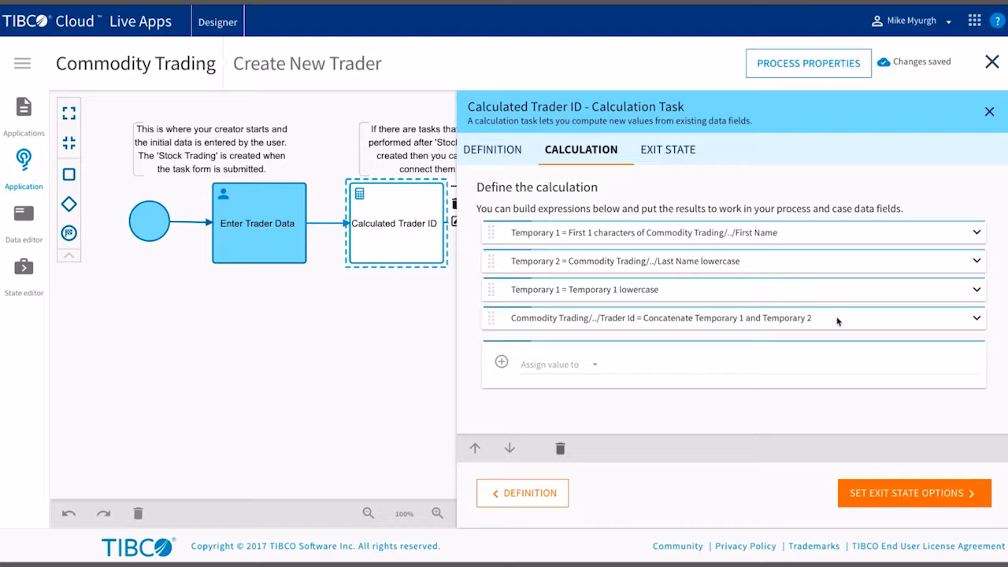
click(366, 303)
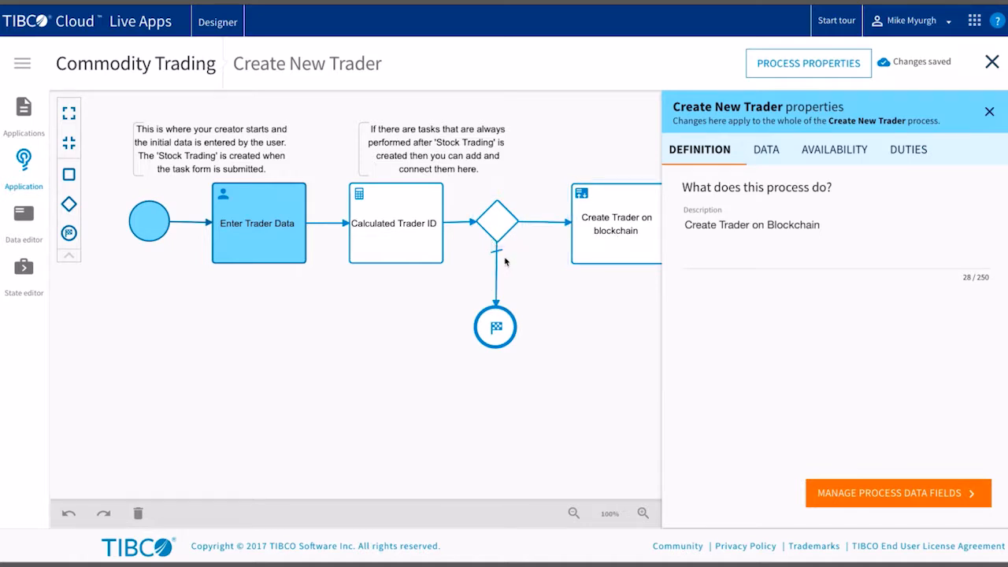
click(531, 226)
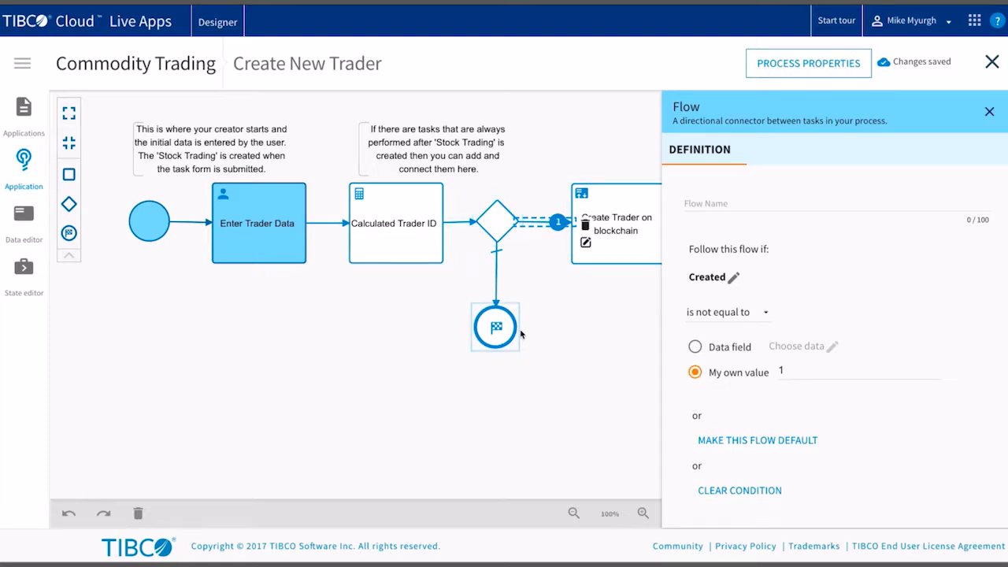
Step: Review the Create Trader on blockchain task's service, input mappings, output mappings and exit state
drag(567, 320, 341, 312)
mouse_move(374, 244)
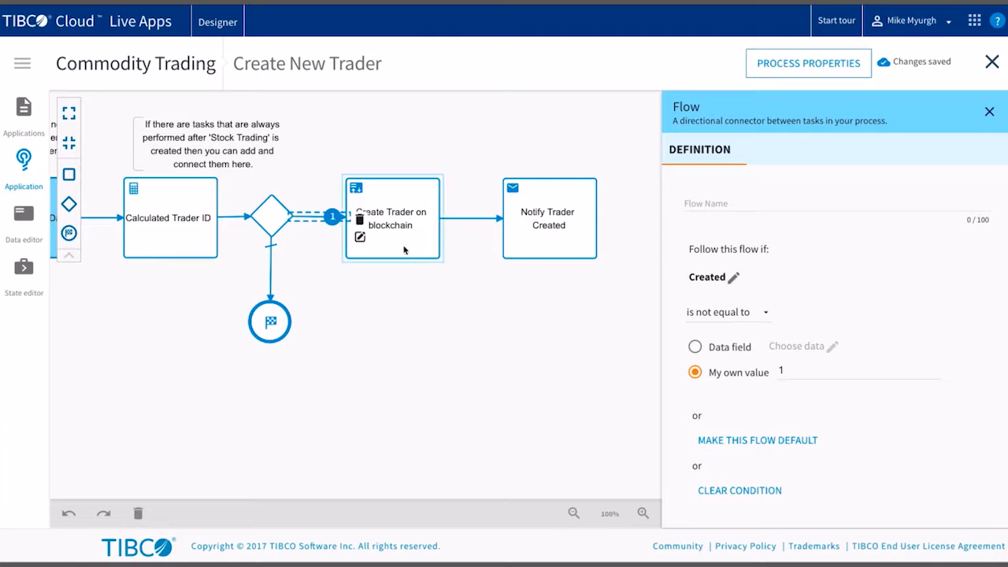
click(402, 213)
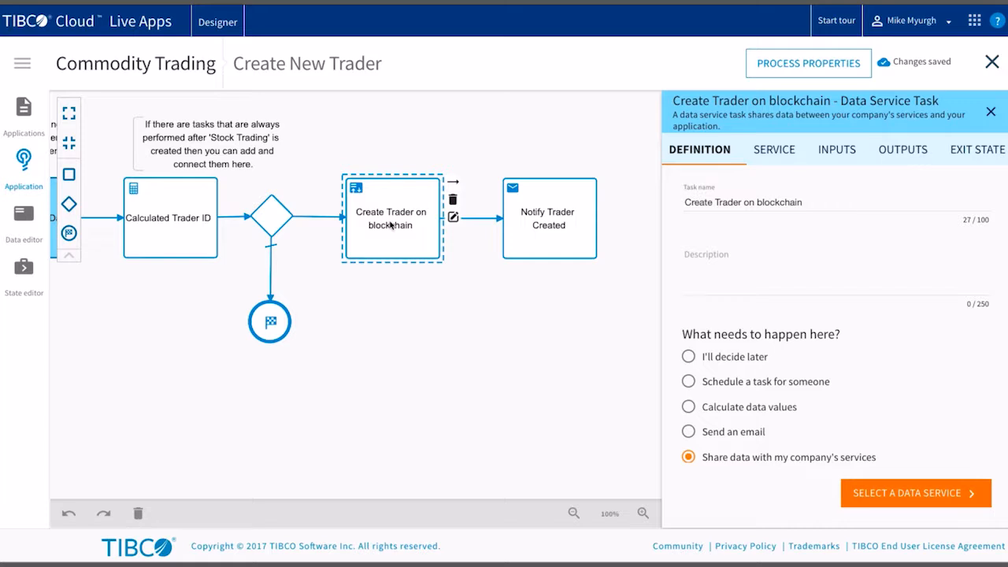
click(778, 150)
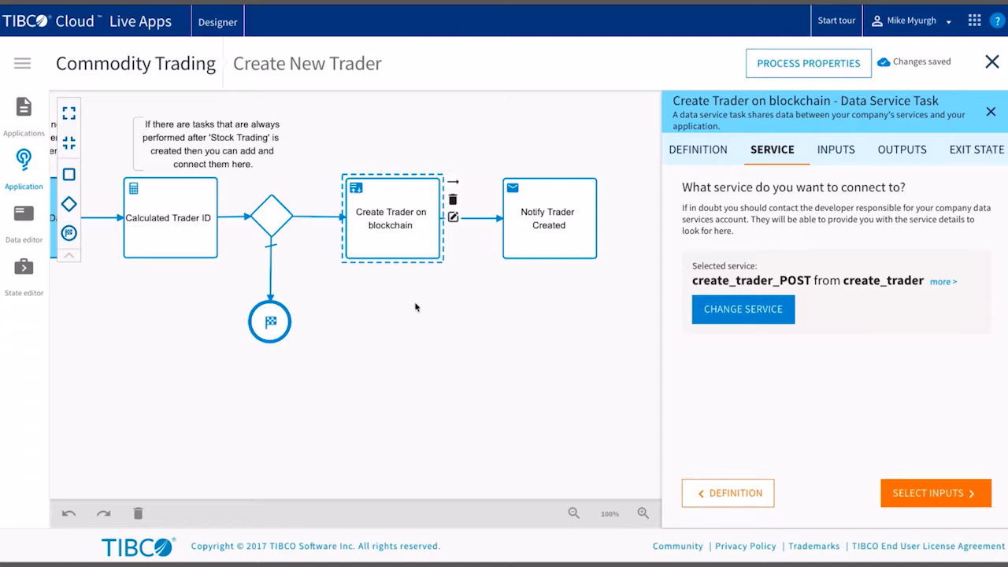
click(836, 152)
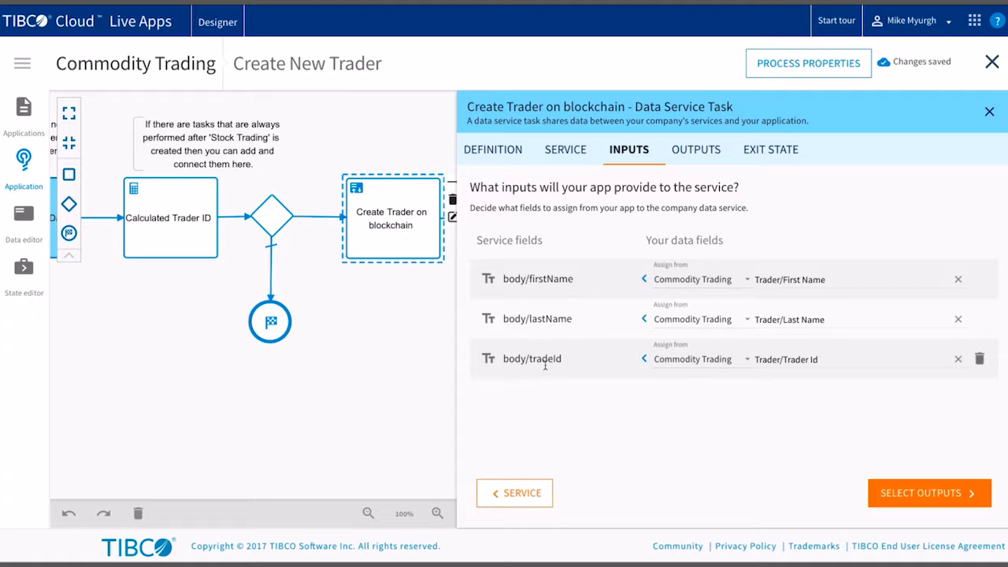
click(700, 153)
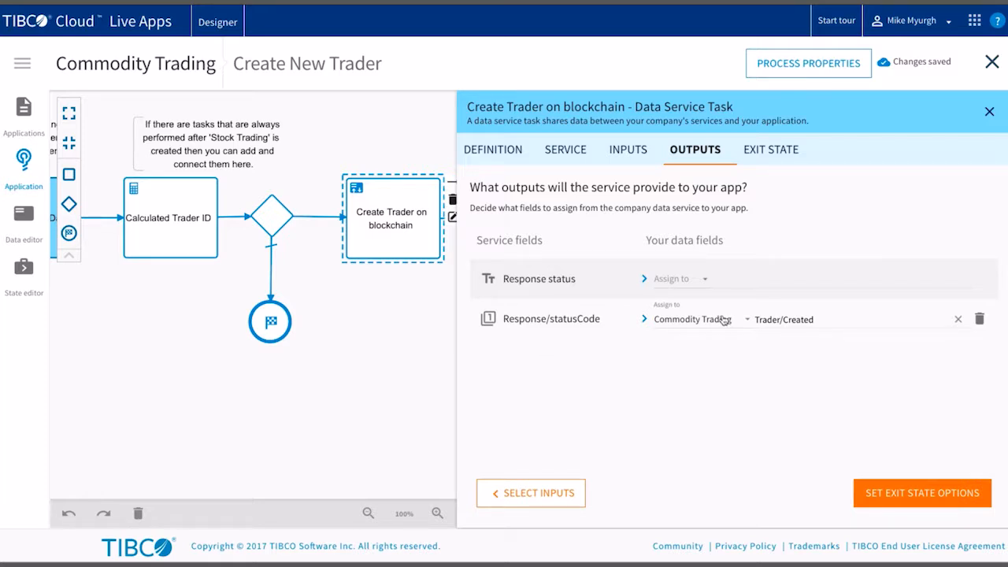
click(771, 149)
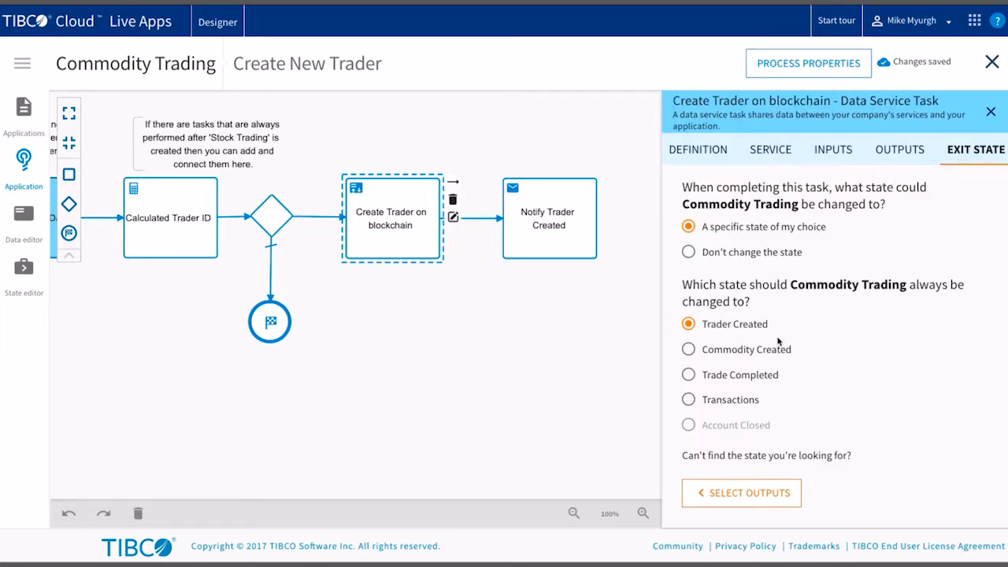
Step: Review the Notify Trader Created task's email design, then return to the Commodity Trading application overview
click(549, 217)
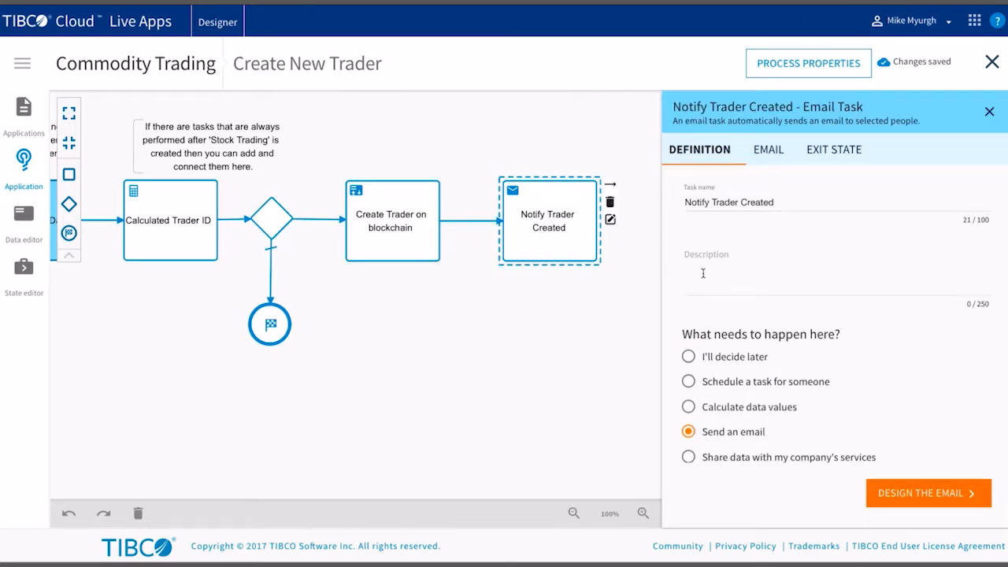
click(759, 155)
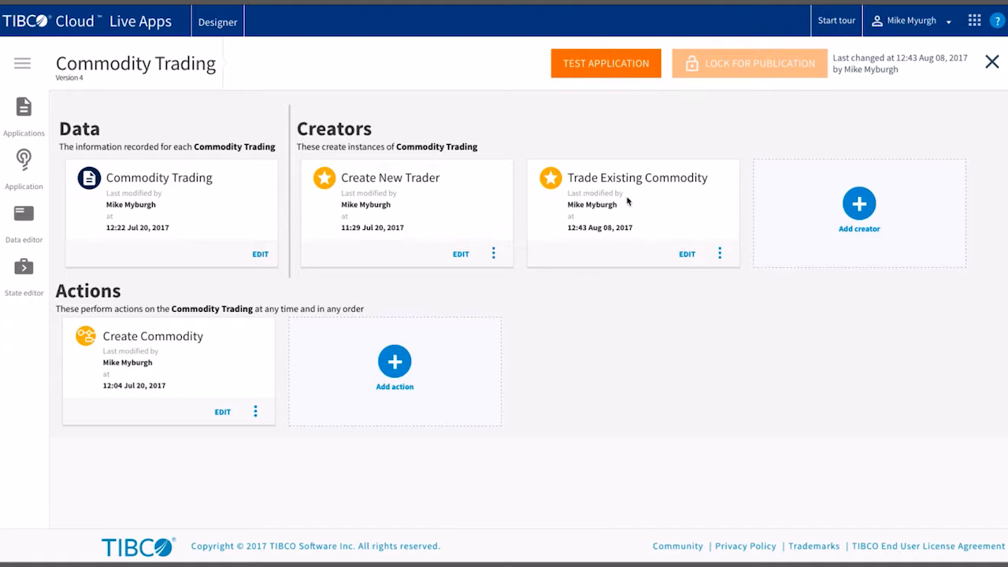
Step: Open the Trade Existing Commodity process and review the Trade Commodity task's recipients, data fields and exit state
click(687, 254)
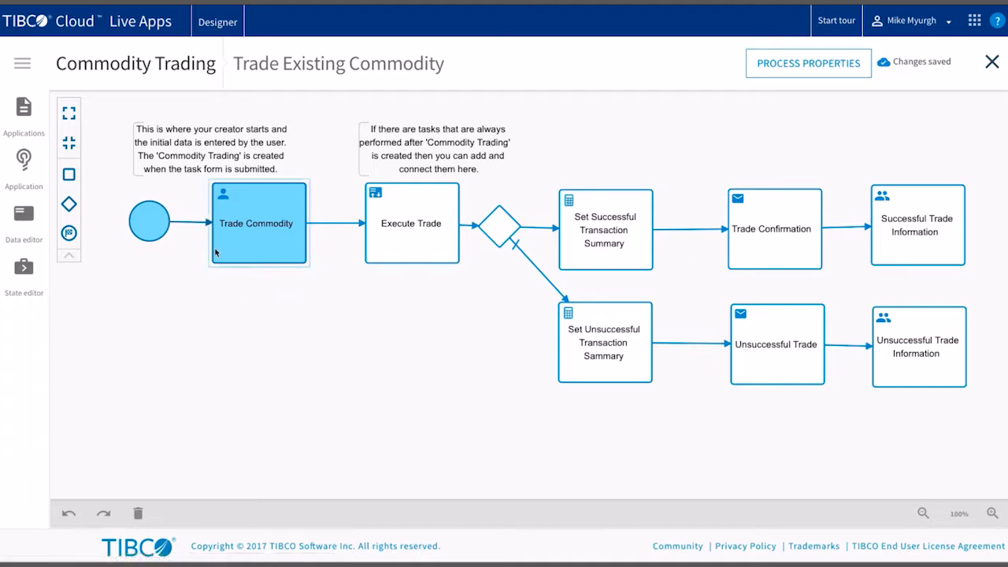
click(275, 229)
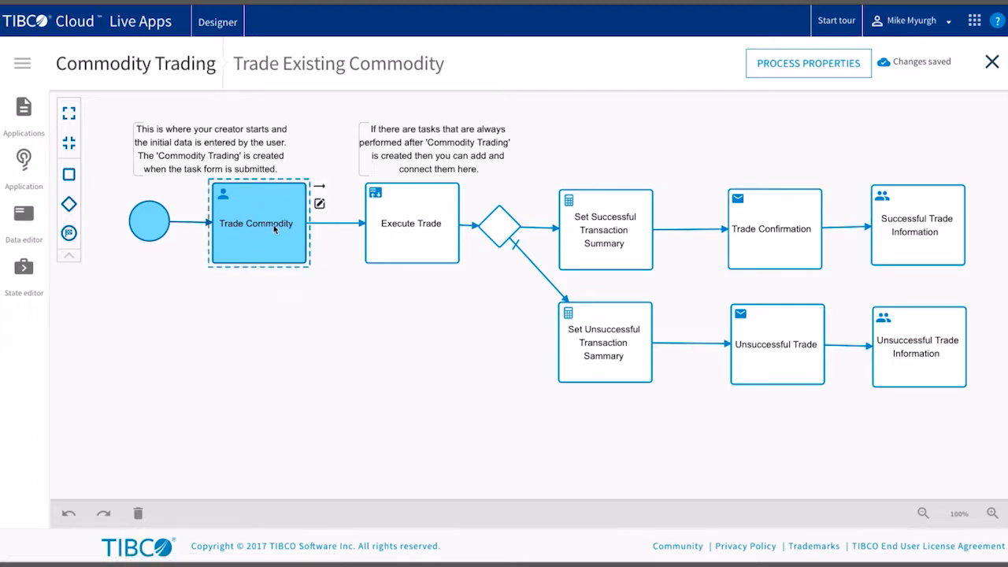
click(320, 205)
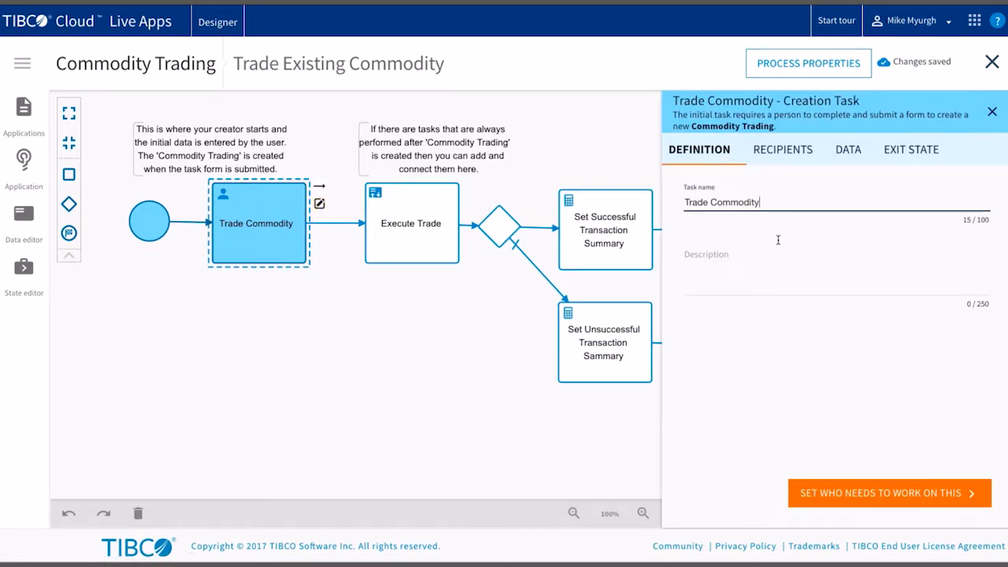
click(776, 155)
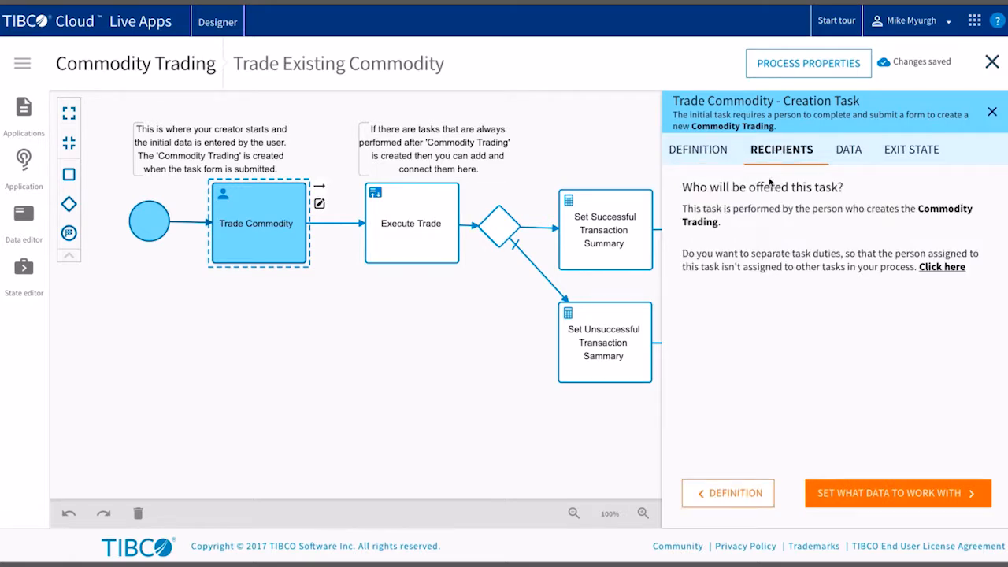
click(851, 154)
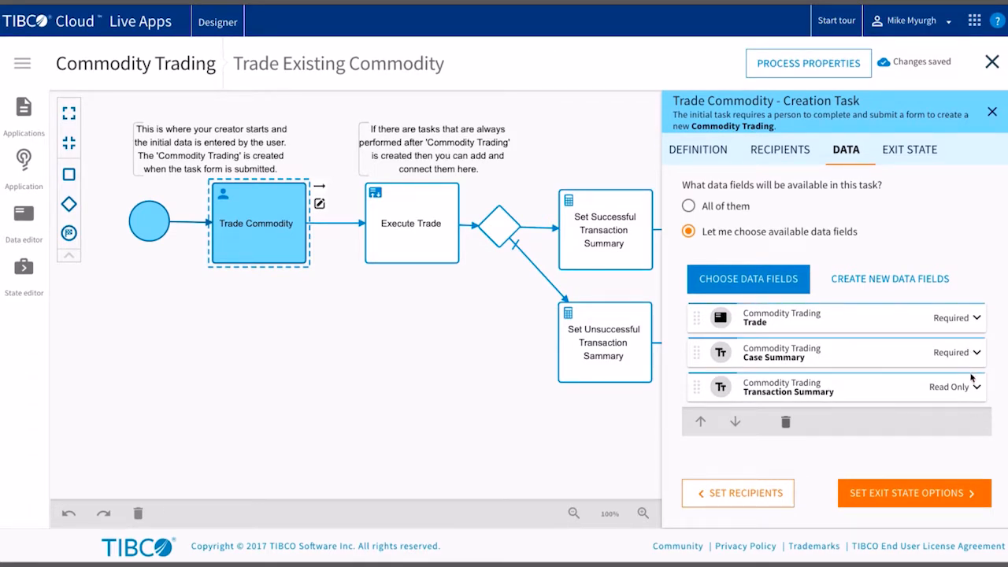
click(923, 151)
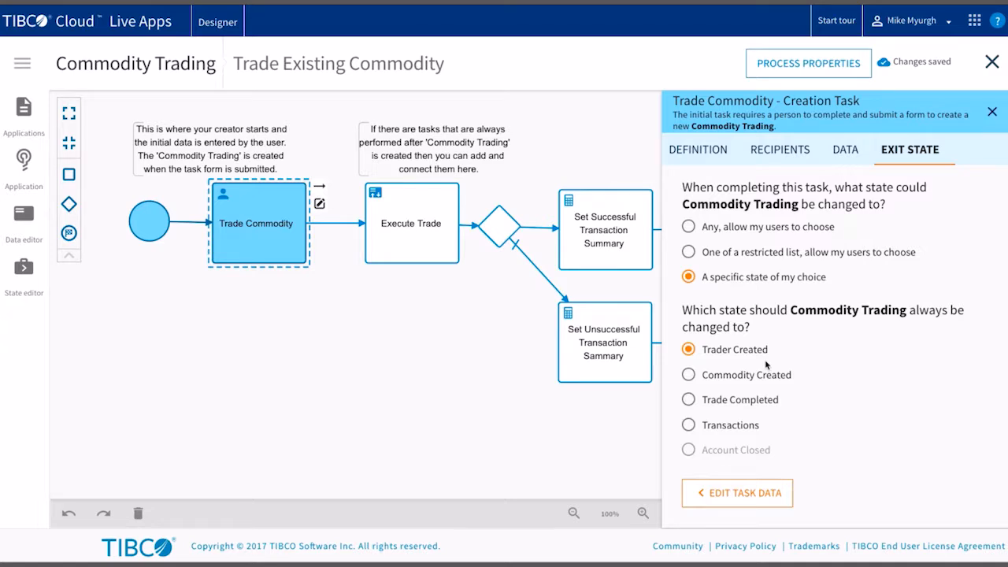
Step: Review the Execute Trade task's service, input mappings, output mappings and exit state
click(443, 209)
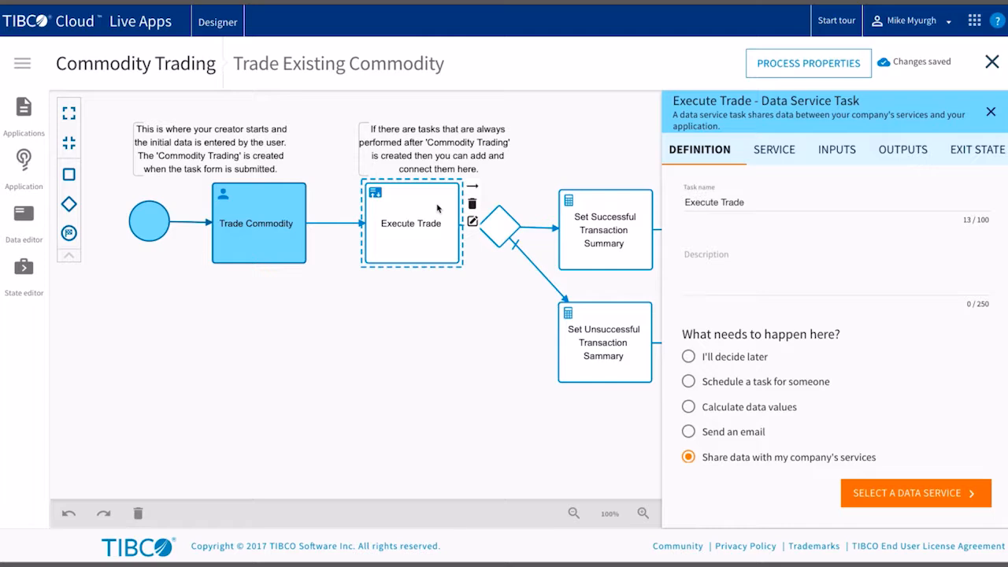
click(773, 153)
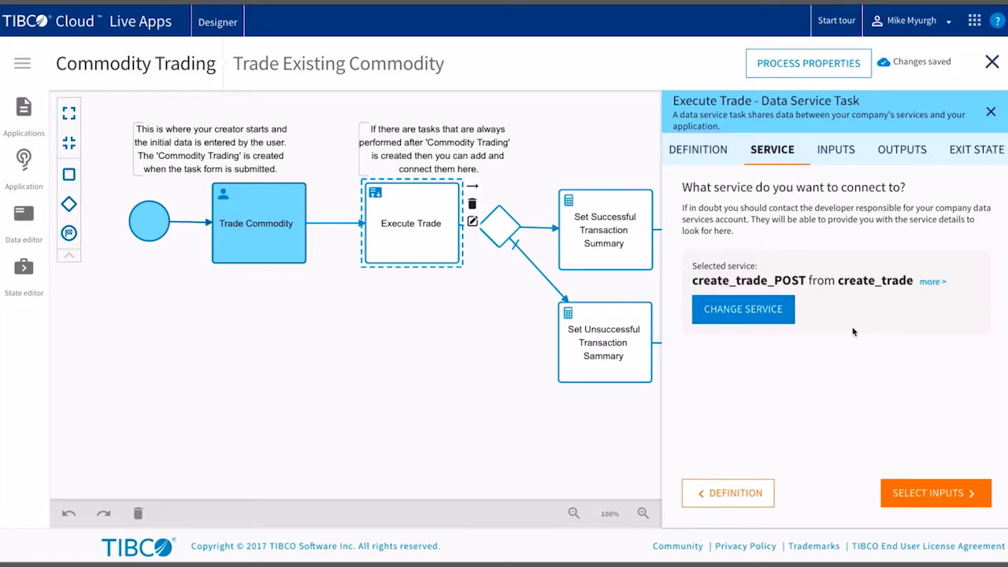
click(837, 149)
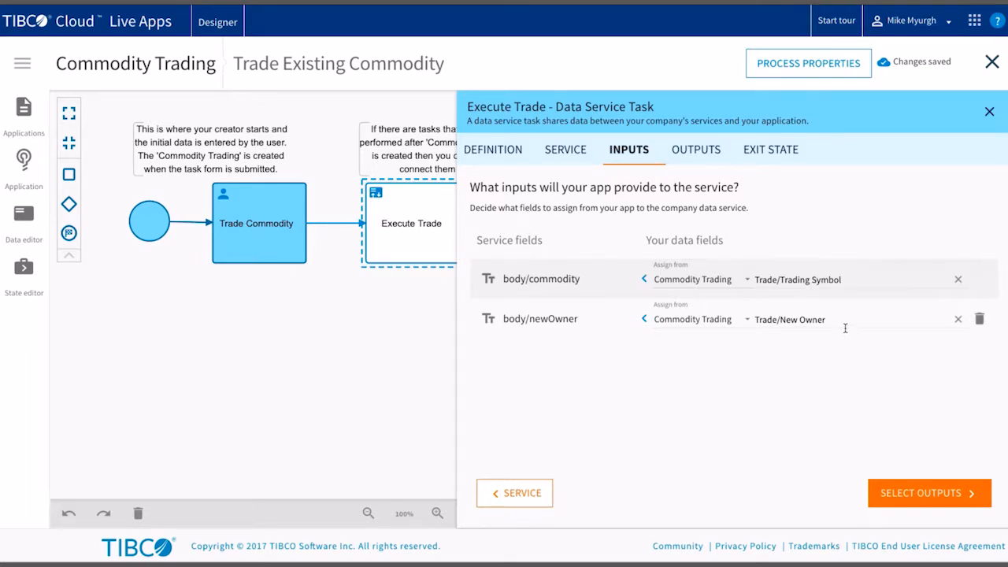
click(695, 150)
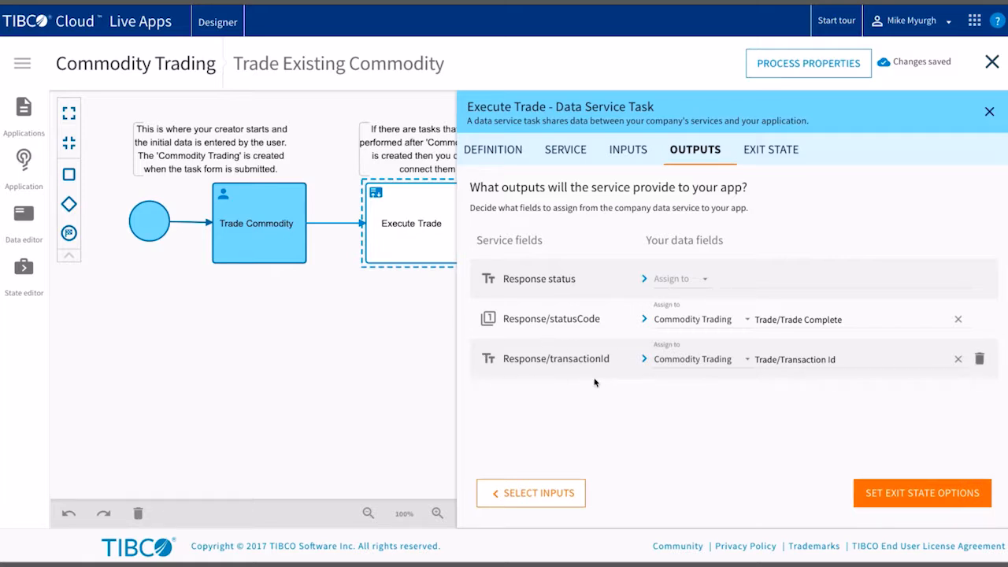
click(774, 153)
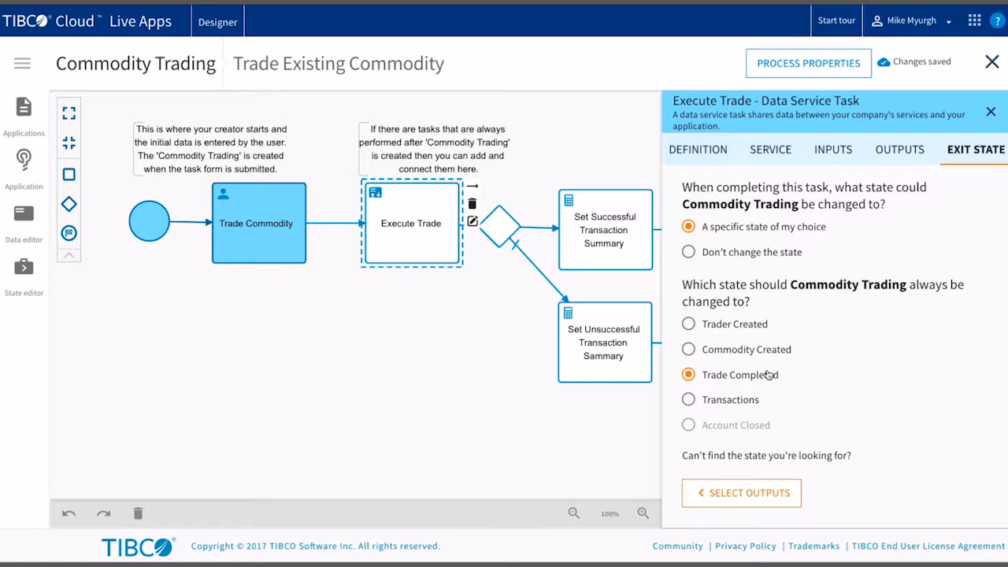
scroll(768, 375, down, 1)
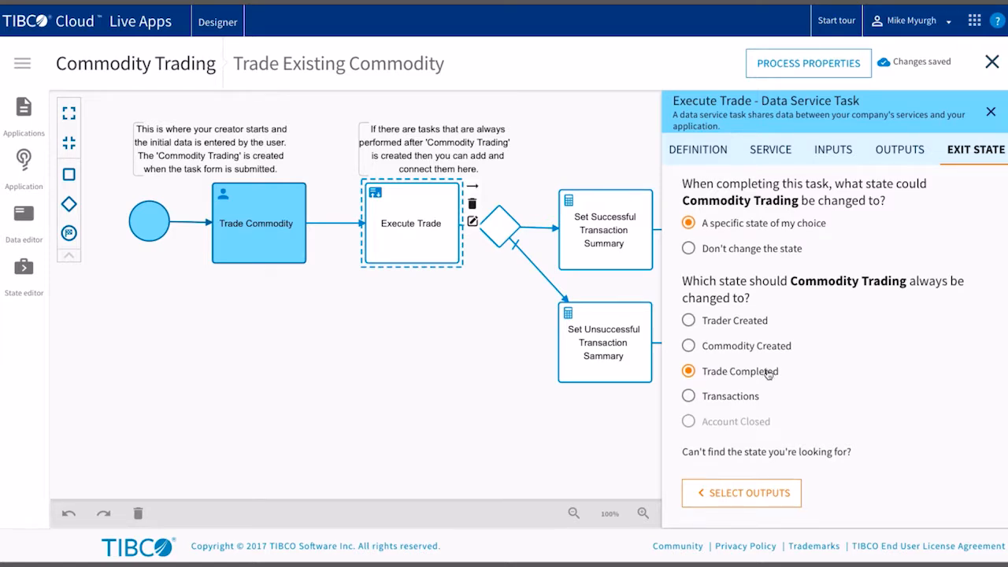
Step: Review the decision point's flow conditions and the definitions of the successful and unsuccessful transaction summary tasks it leads to
click(499, 224)
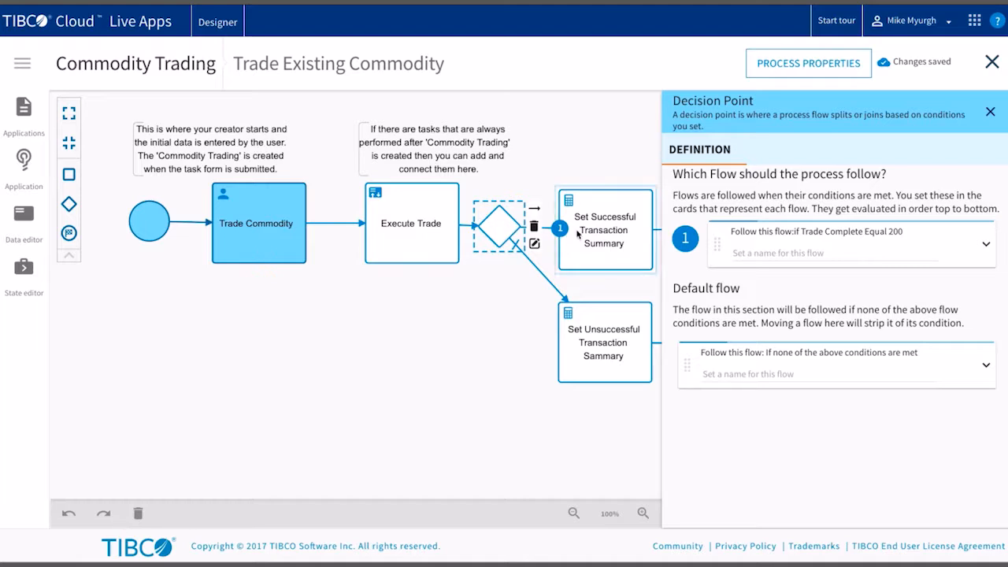
click(628, 230)
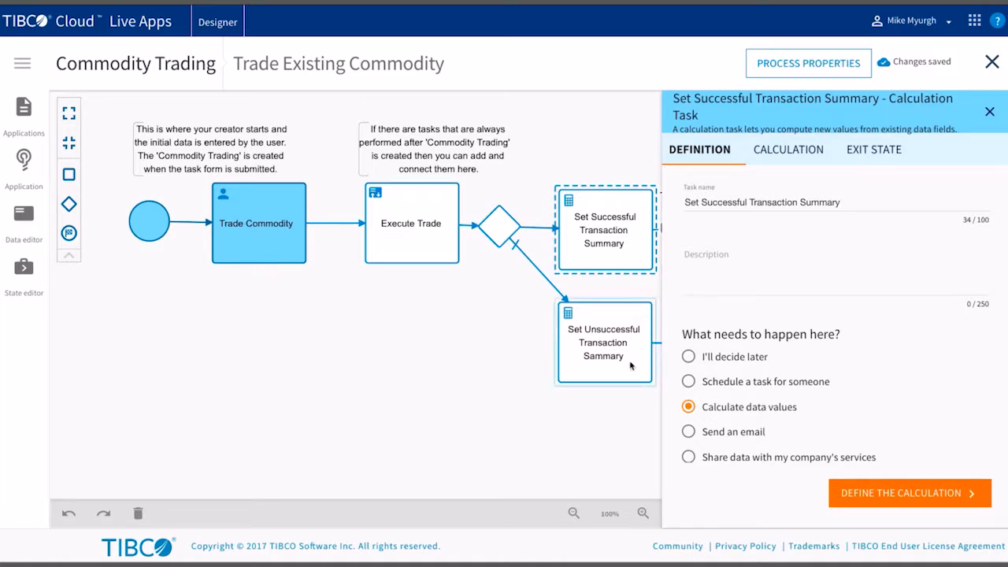
click(604, 357)
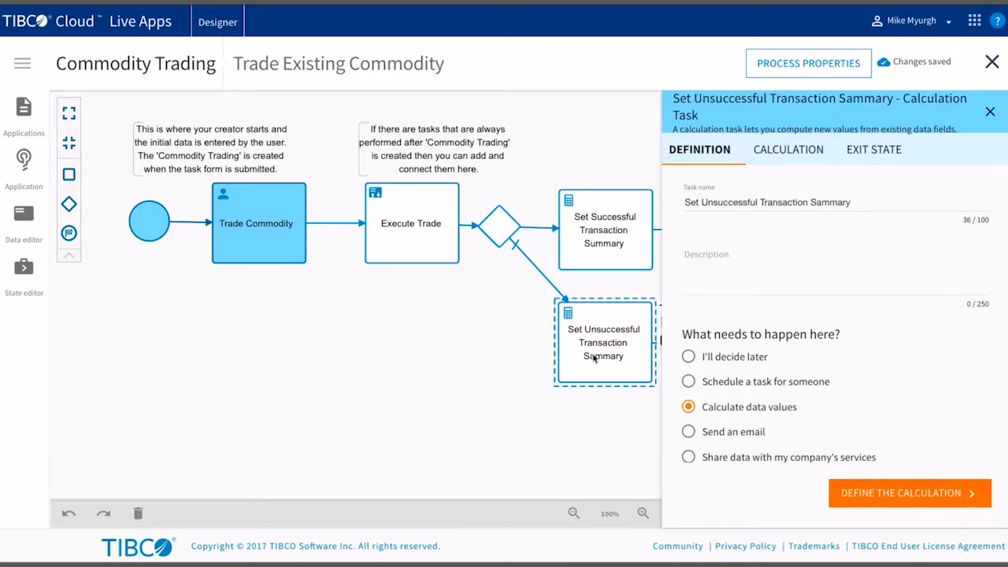
click(586, 211)
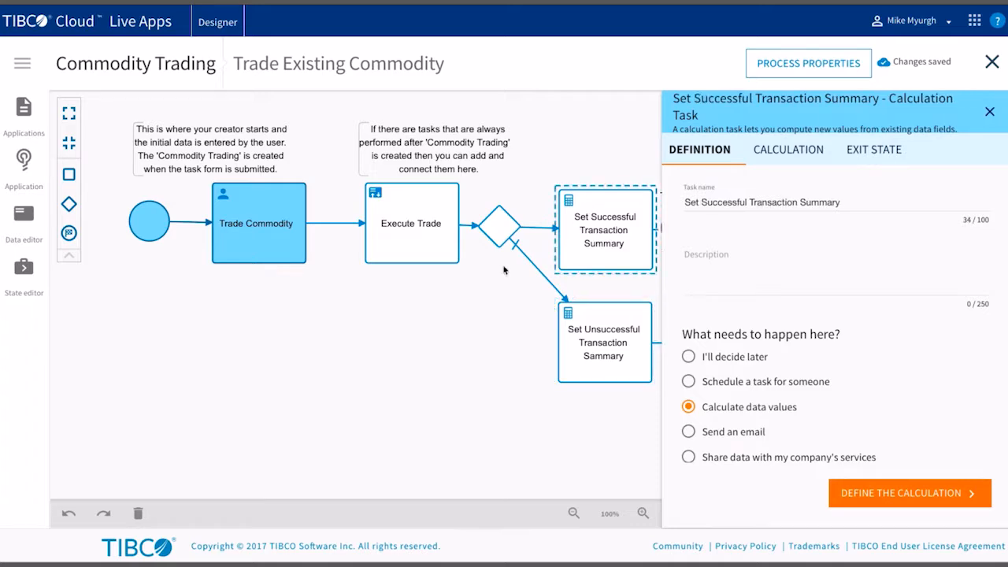
Step: Review the email designs of the Trade Confirmation and Unsuccessful Trade tasks
drag(481, 328, 199, 309)
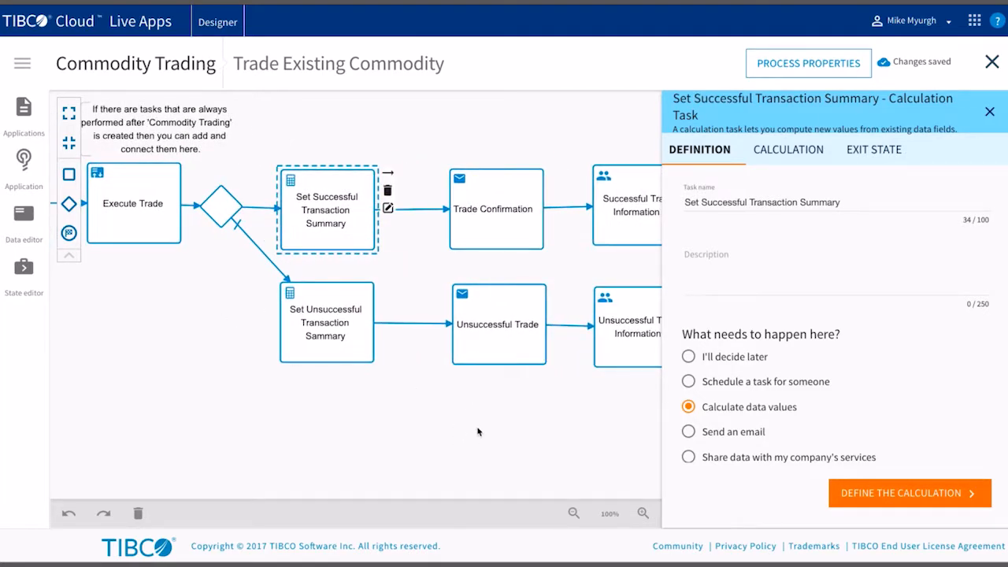
drag(477, 430, 361, 424)
click(375, 202)
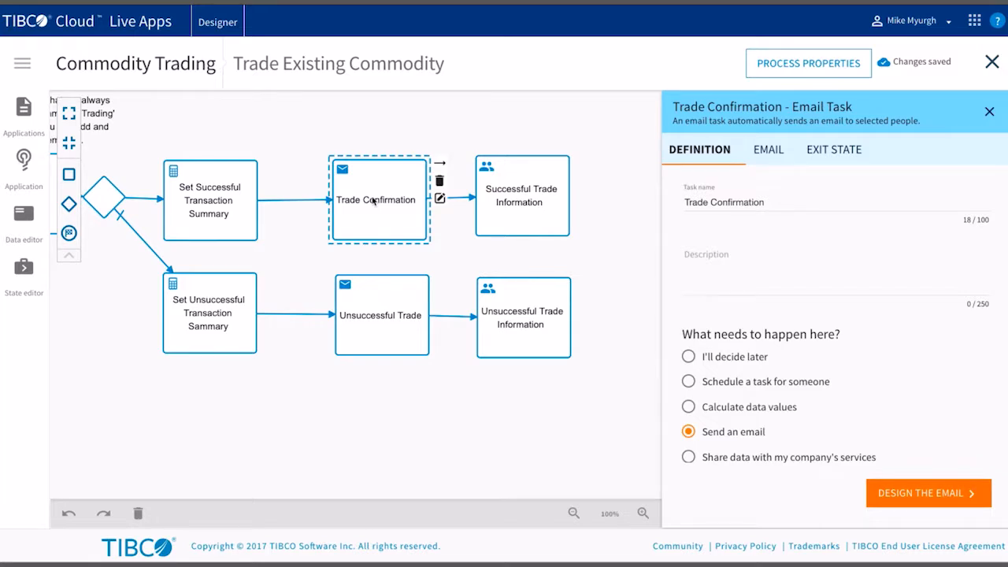
click(771, 149)
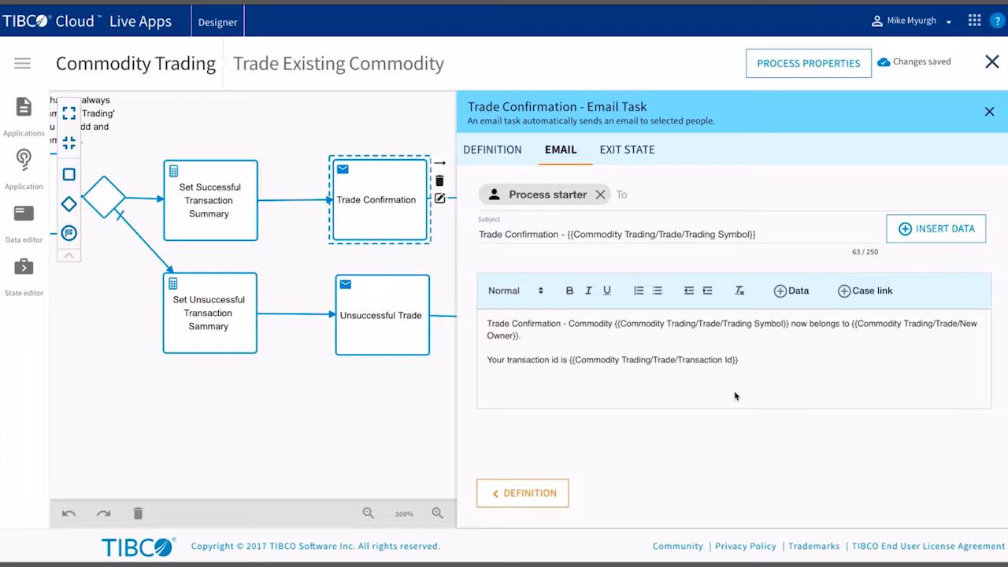
click(392, 325)
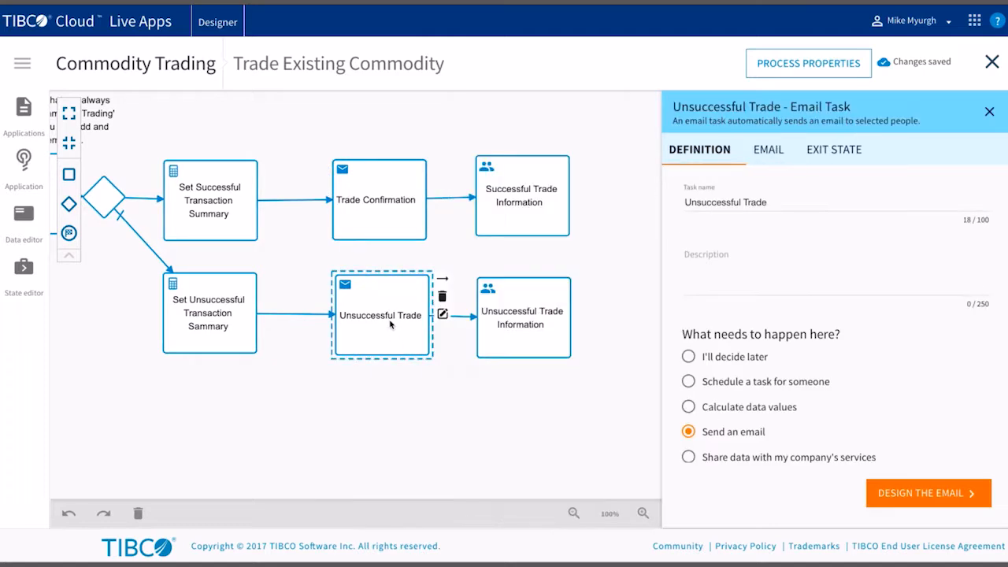
click(780, 154)
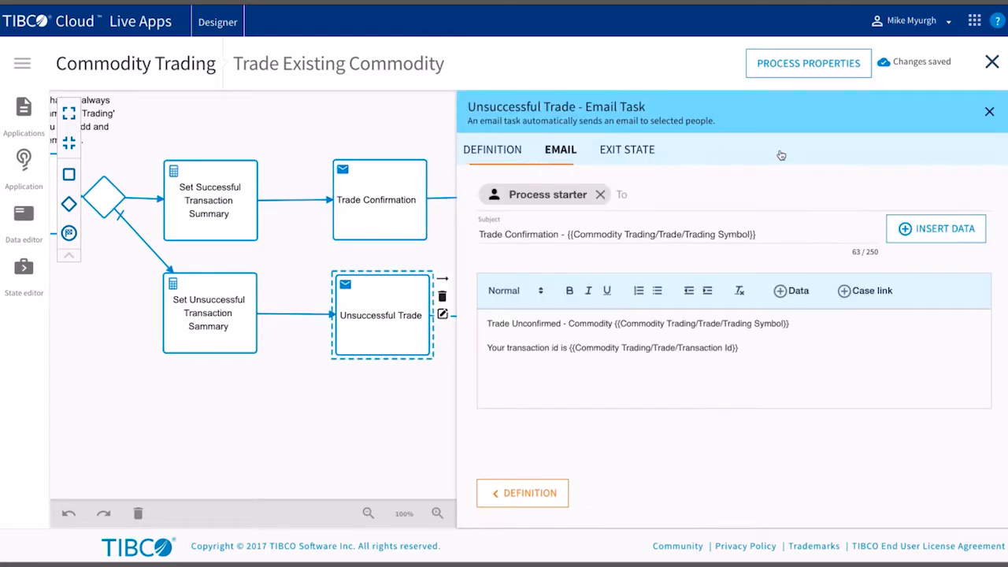
click(388, 405)
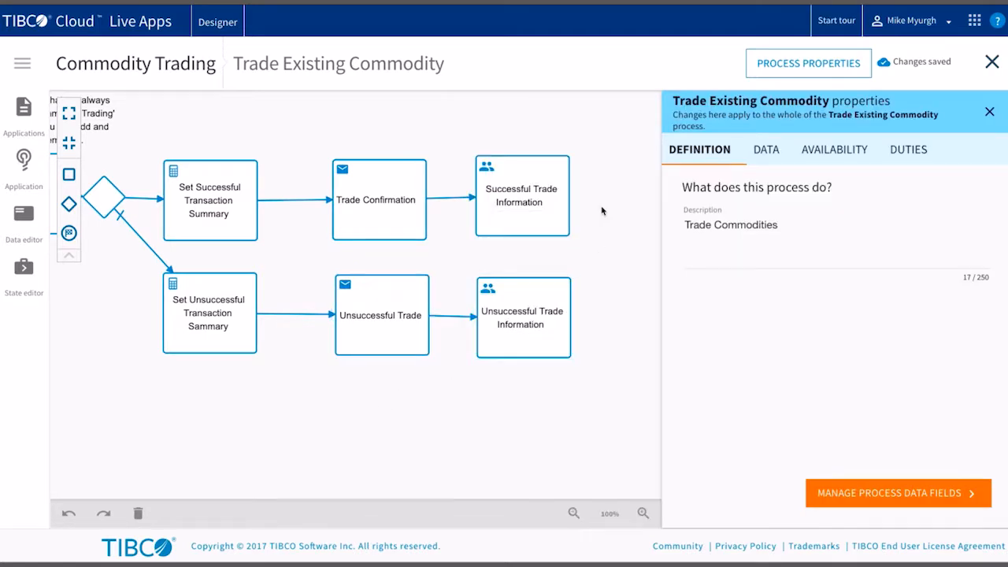
Step: Review the Successful Trade Information task's recipients and data fields and the Unsuccessful Trade Information task's definition, then return to the application overview
click(524, 201)
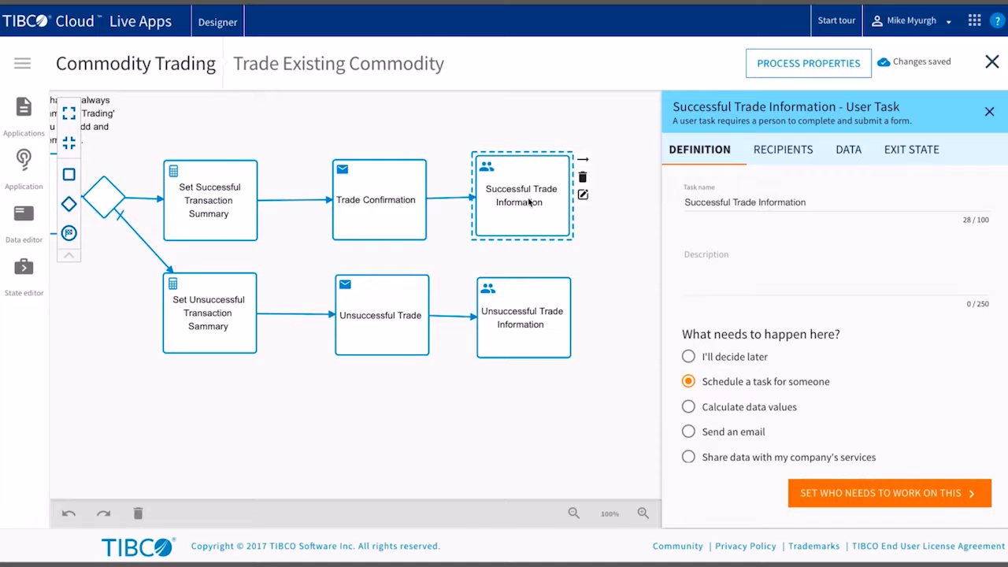
click(783, 150)
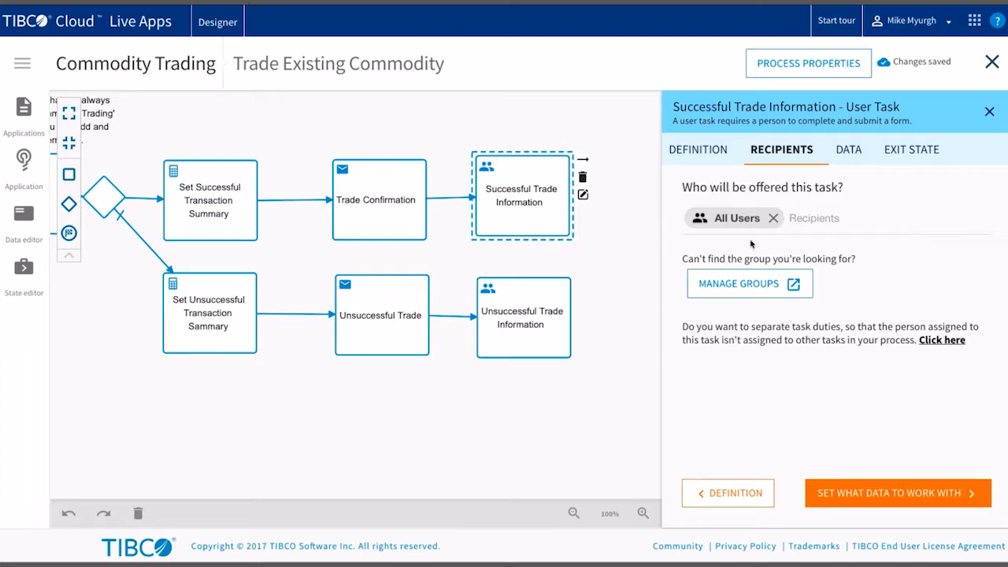
click(846, 151)
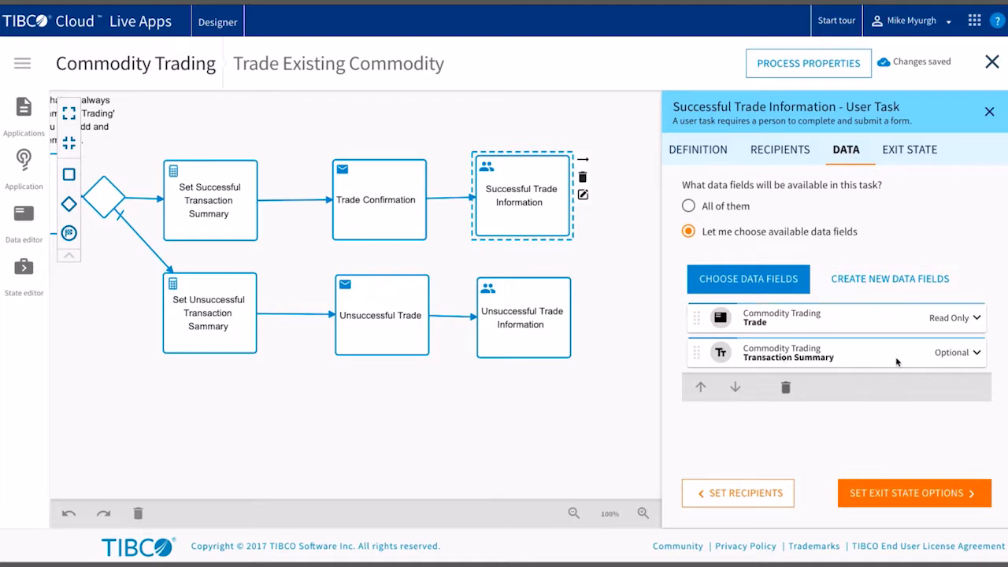
click(519, 324)
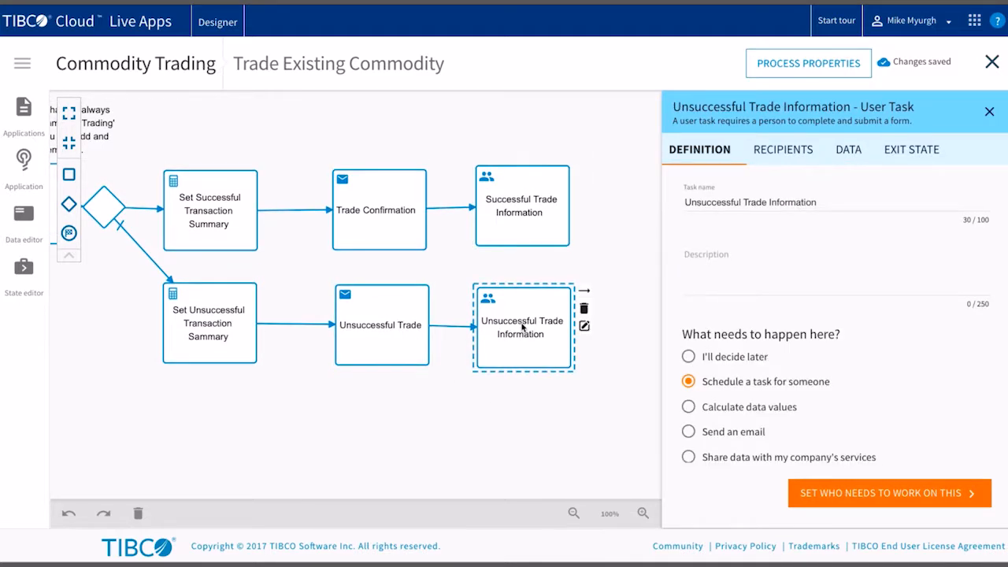
click(302, 427)
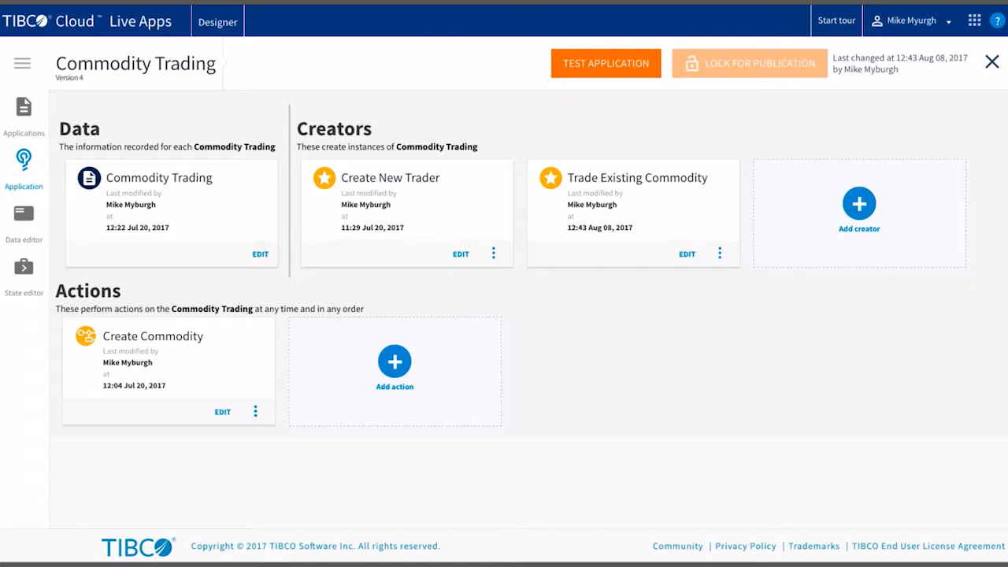